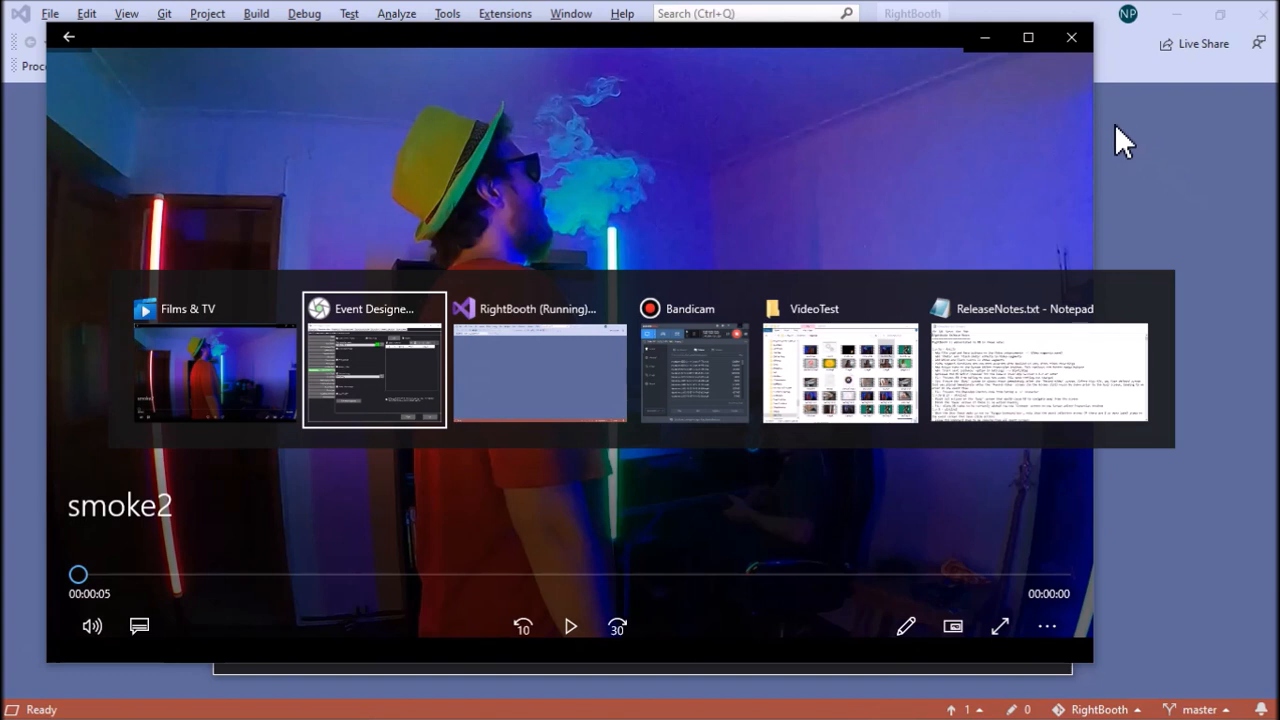
Switch to the RightBooth Event Designer and add a first video segment running from 0 to 25
key("alt+Tab")
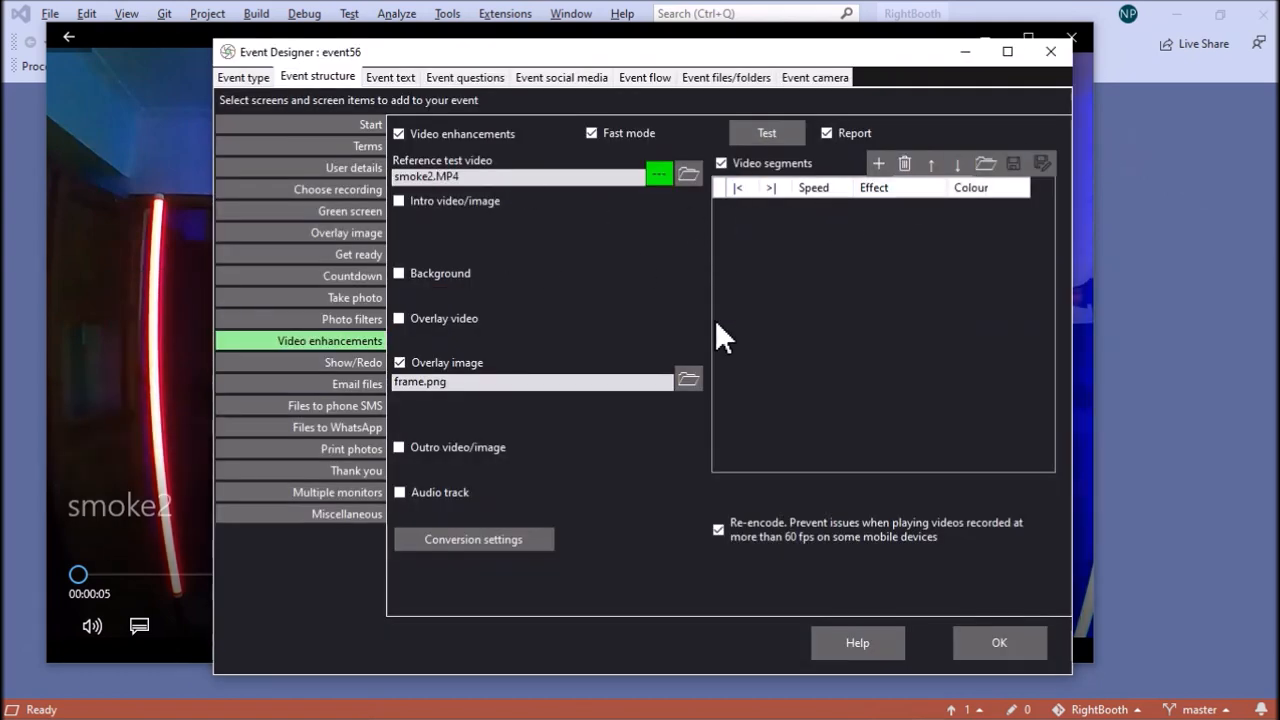
left_click(879, 164)
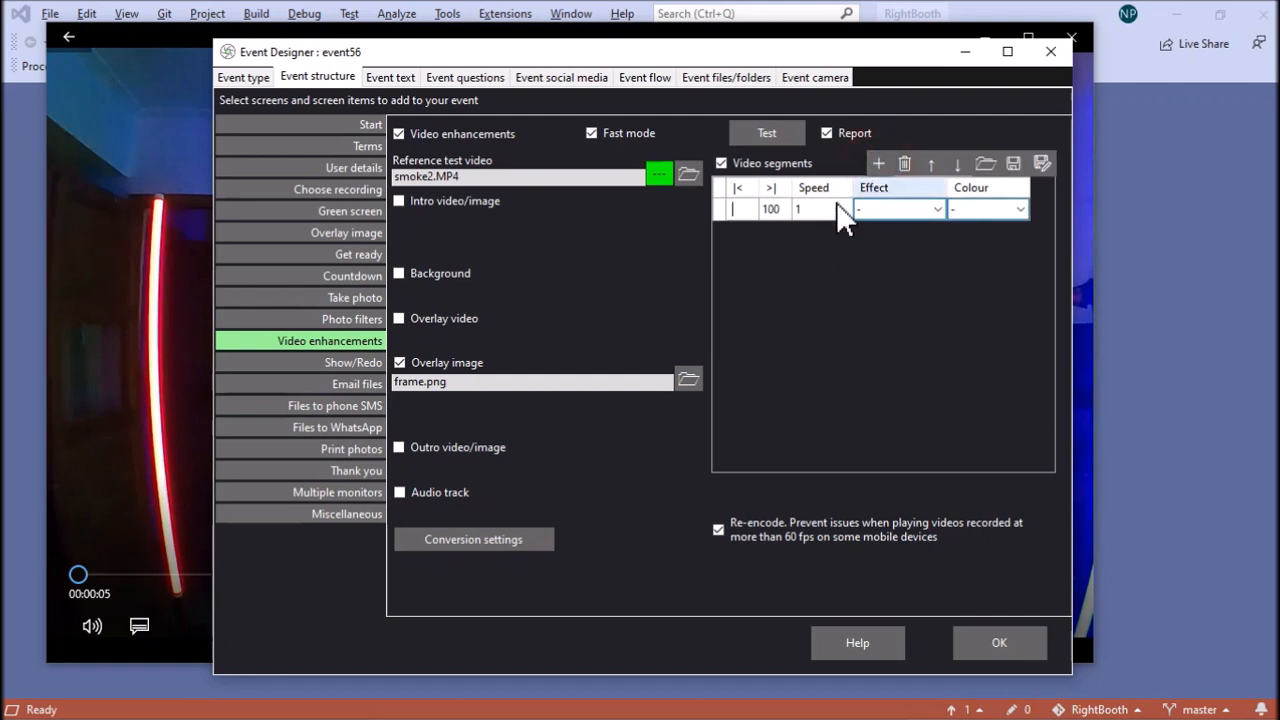
type("0")
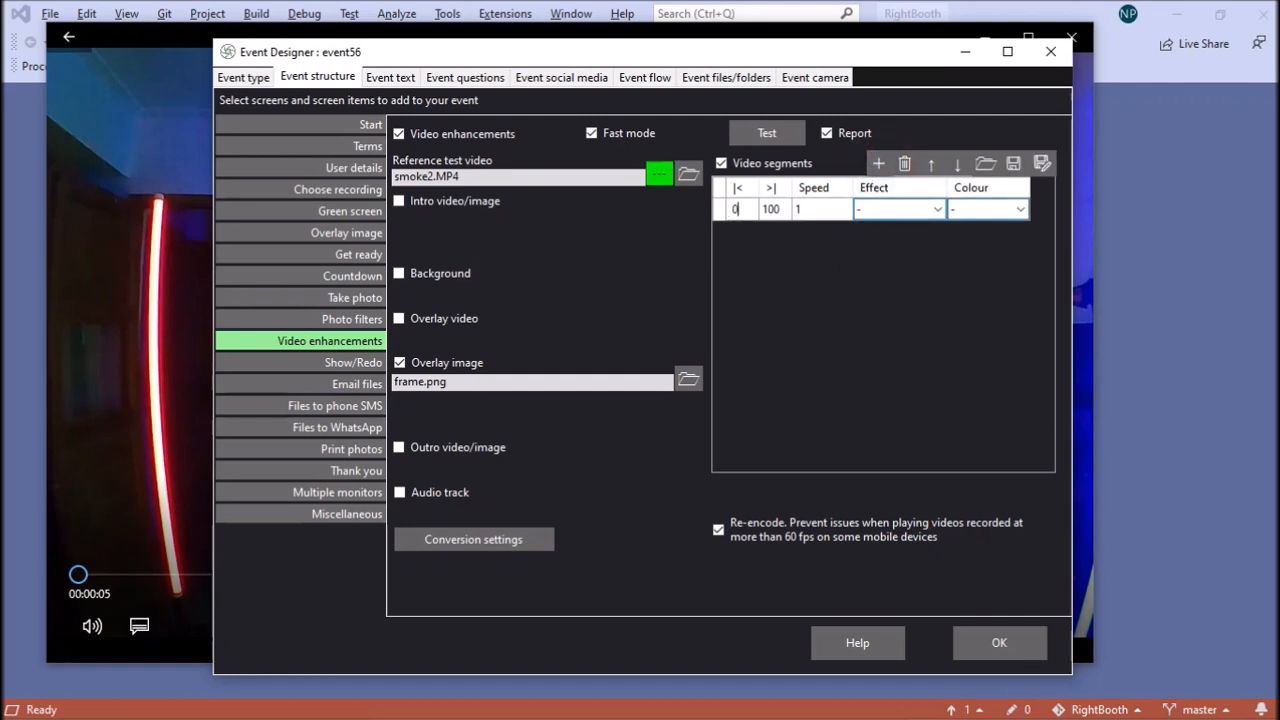
left_click(811, 209)
key("BackSpace")
key("BackSpace")
key("BackSpace")
type("25")
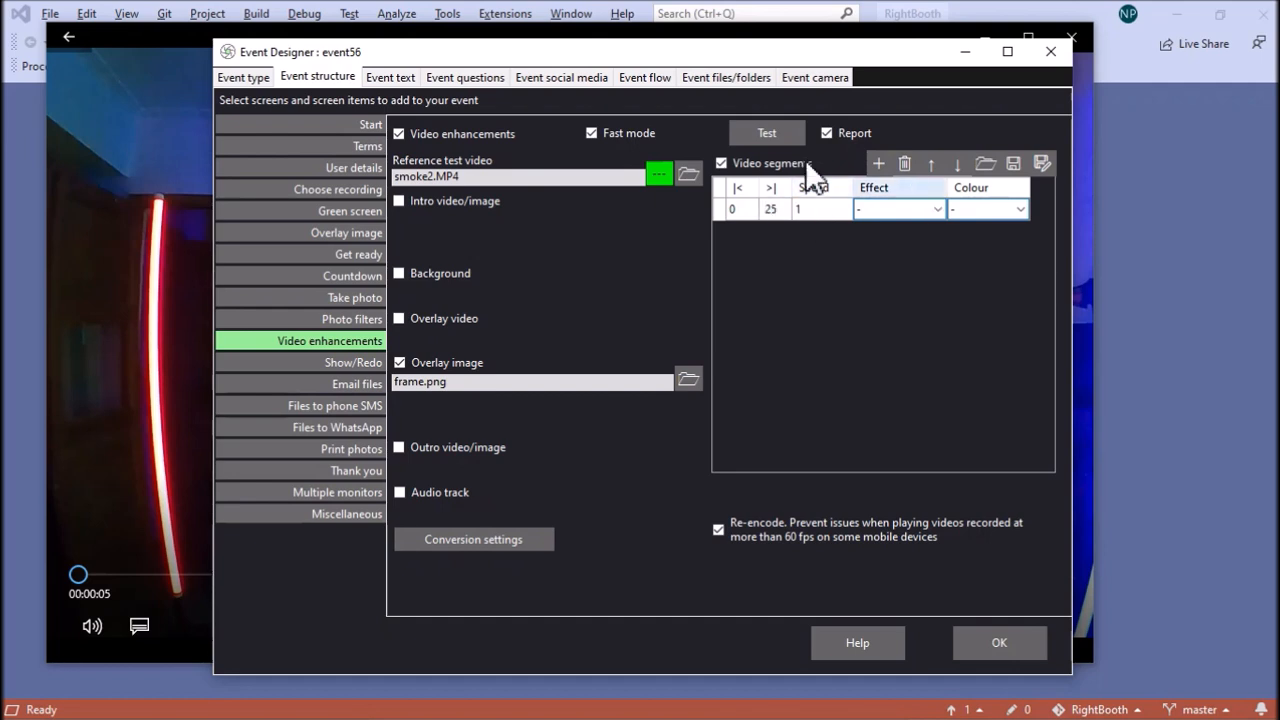
Add a second video segment starting at 25 with the Flash photo effect and an end value of .6
left_click(880, 164)
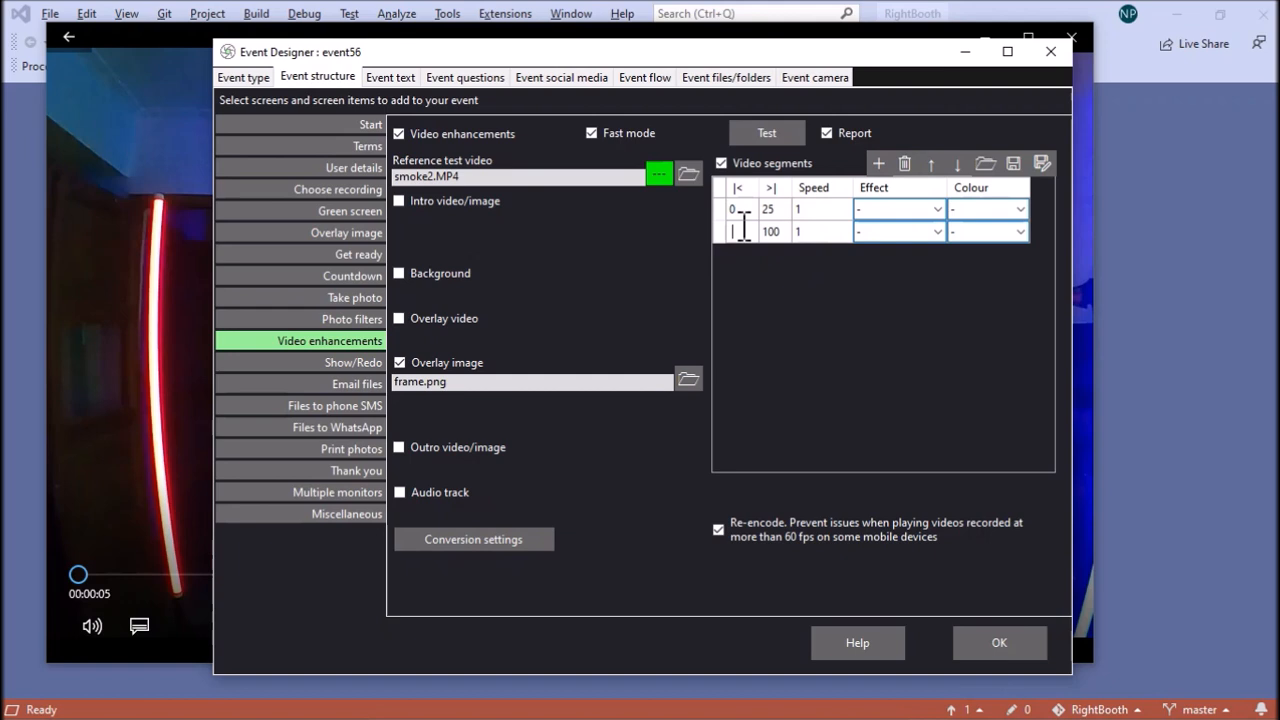
type("25")
left_click(939, 232)
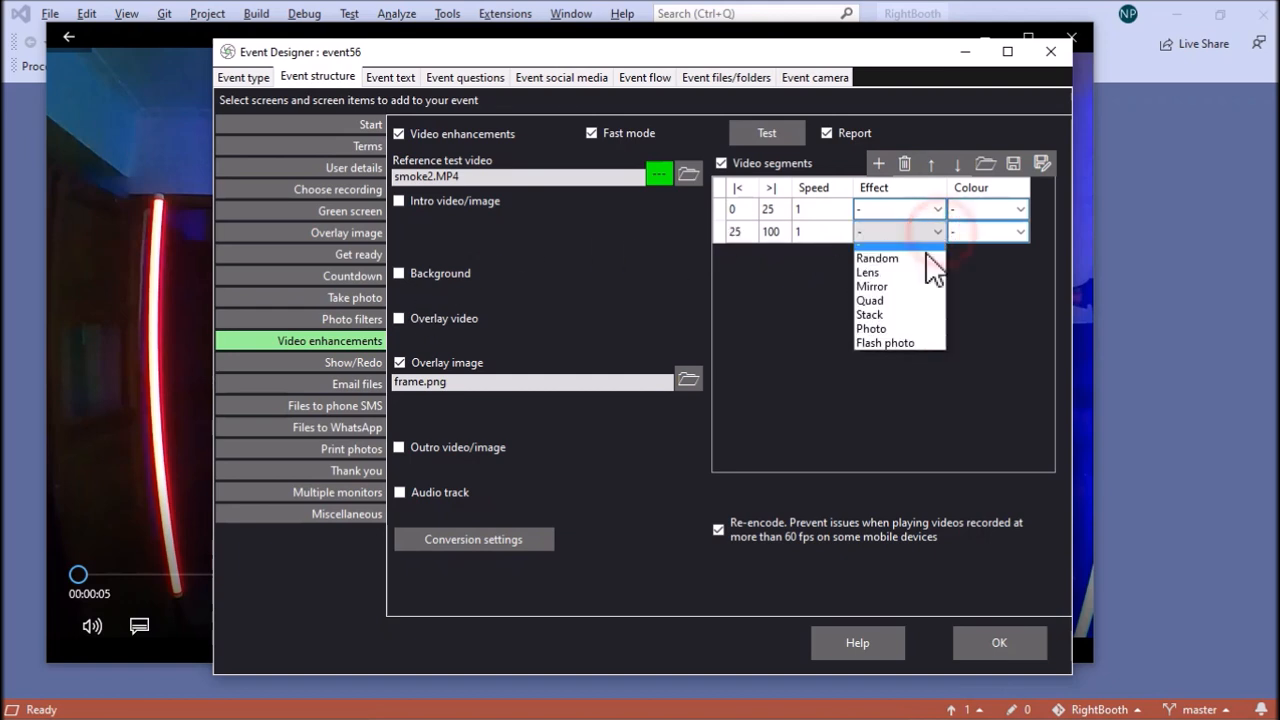
left_click(920, 350)
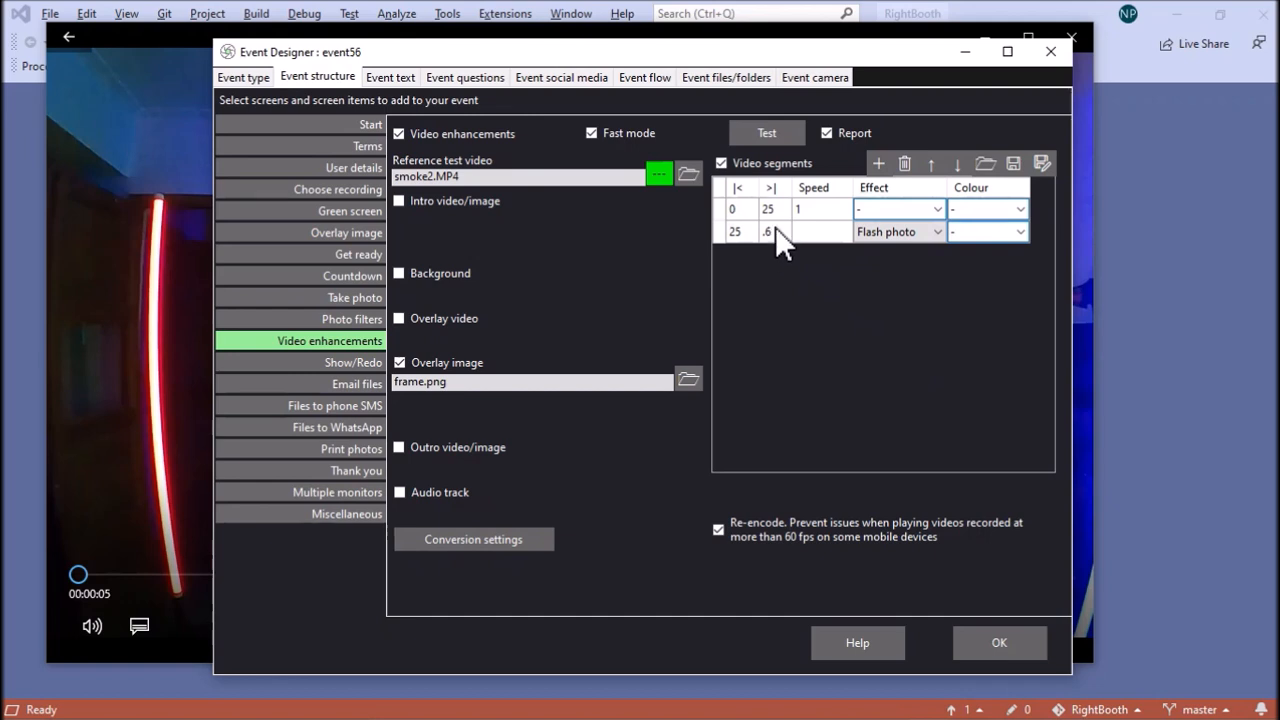
left_click(775, 226)
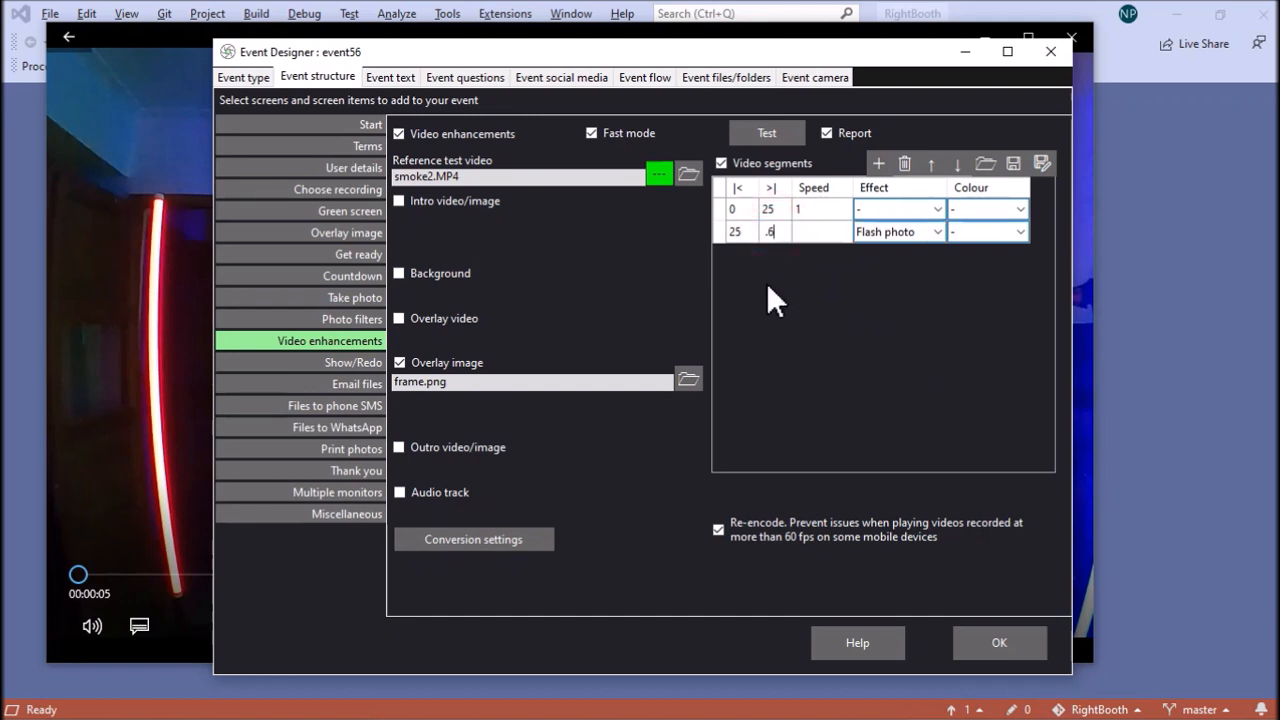
key("BackSpace")
key("BackSpace")
key("BackSpace")
type(".6")
left_click(995, 233)
Add a third video segment running from 25 to 30 with no effect
left_click(879, 165)
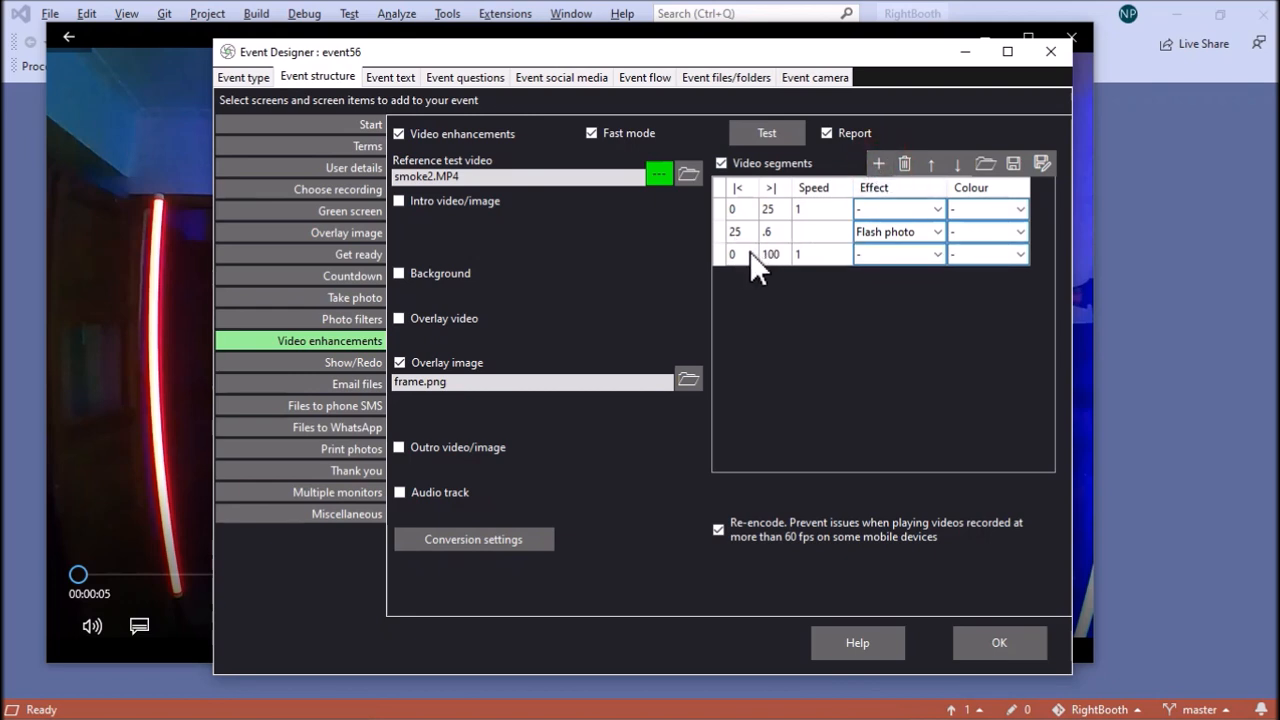
left_click(750, 251)
type("25")
left_click(785, 254)
key("BackSpace")
key("BackSpace")
key("BackSpace")
type("30")
Add a fourth video segment starting at 30 with the Flash photo effect
left_click(878, 163)
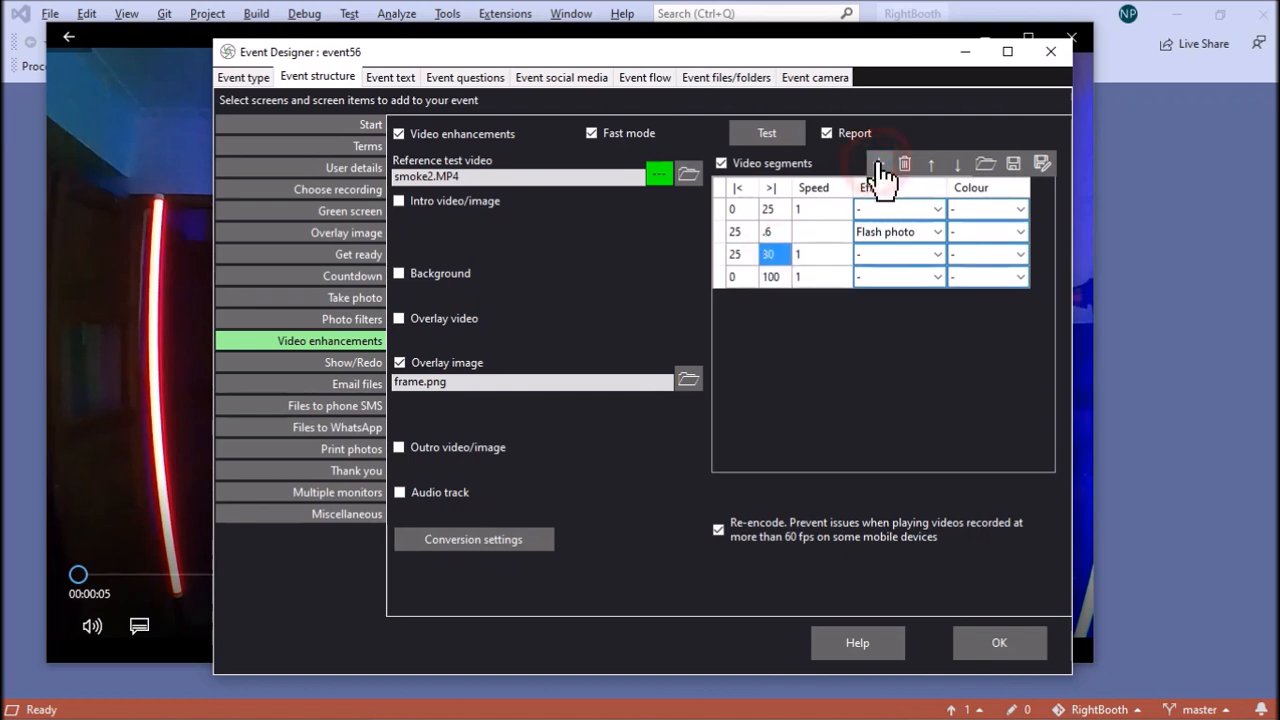
left_click(746, 276)
key("BackSpace")
type("30")
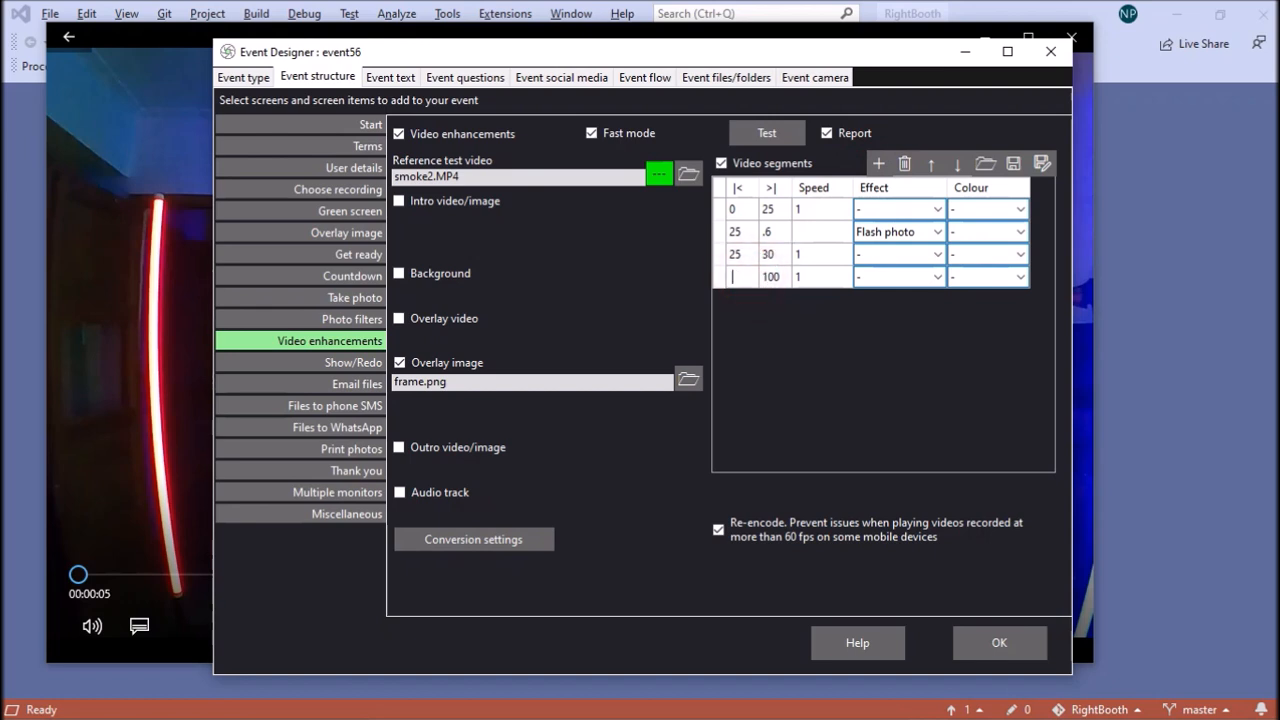
left_click(937, 279)
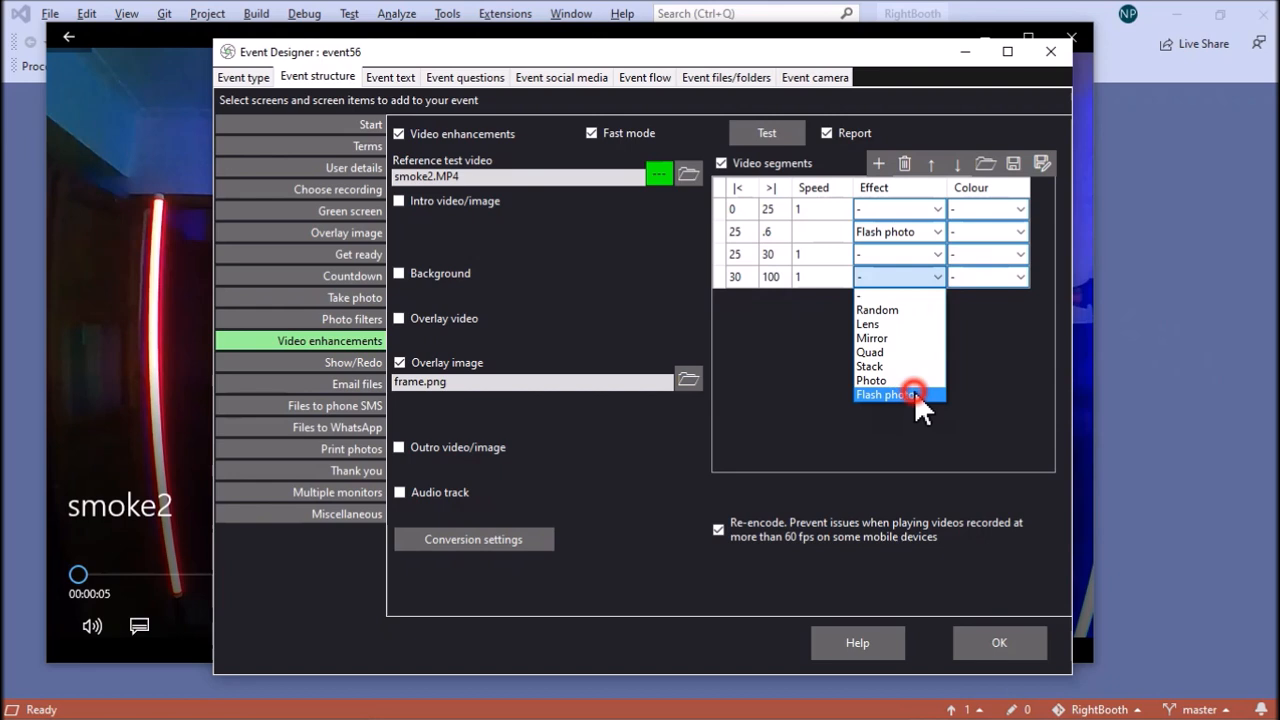
left_click(914, 393)
Add a fifth video segment running from 30 to 35 with no effect
left_click(879, 164)
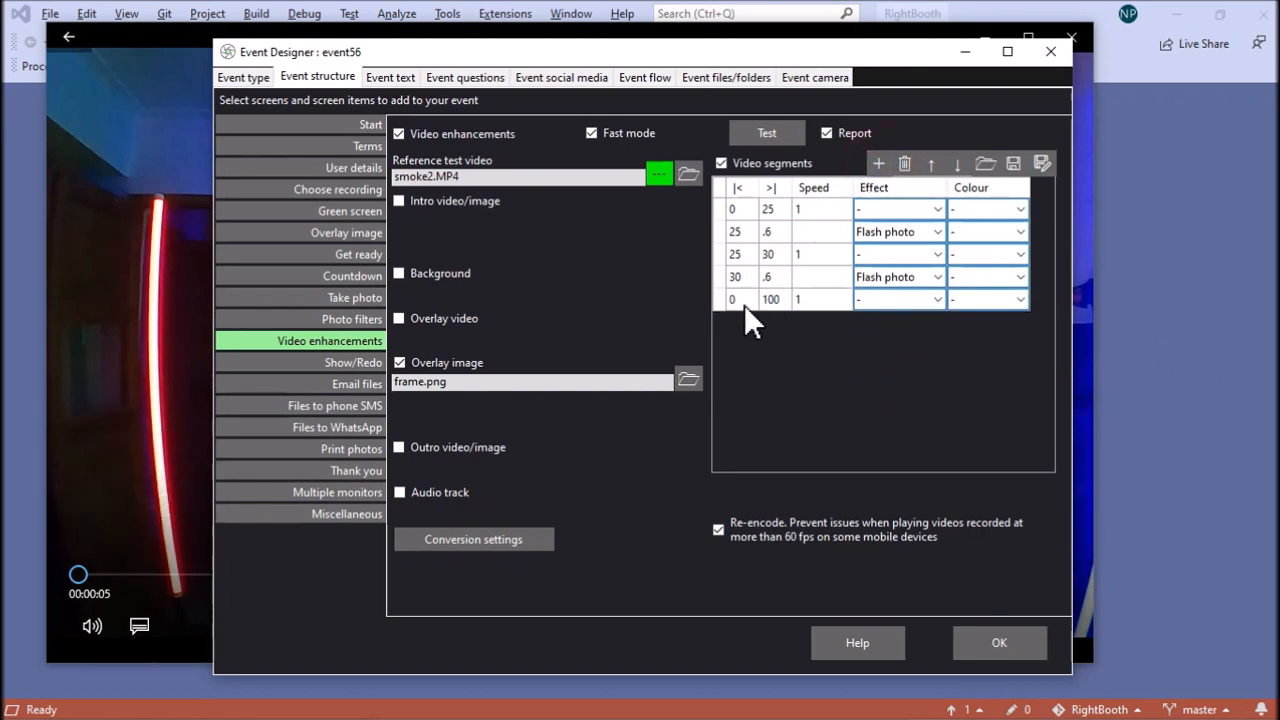
left_click(744, 303)
type("3")
key("Tab")
type("30")
key("BackSpace")
key("BackSpace")
key("BackSpace")
key("BackSpace")
Add a sixth video segment starting at 35 with the Flash photo effect
left_click(881, 165)
left_click(737, 320)
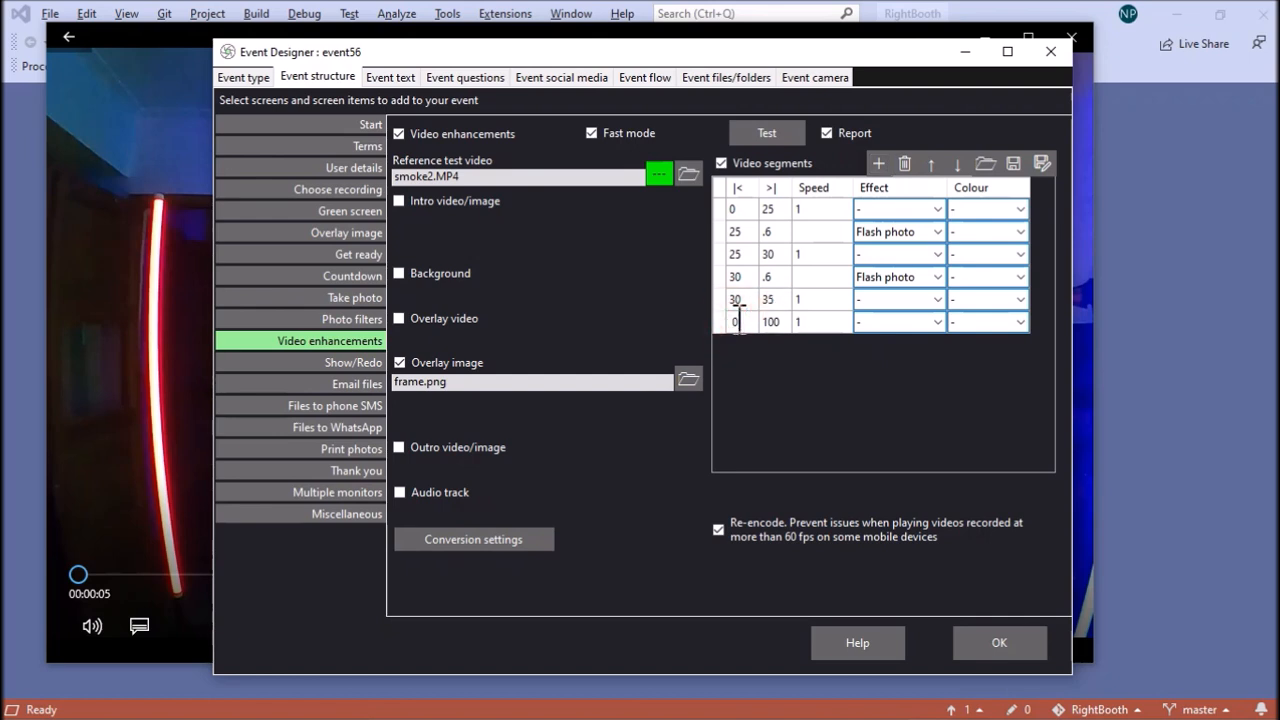
key("BackSpace")
type("35")
left_click(788, 322)
left_click(937, 322)
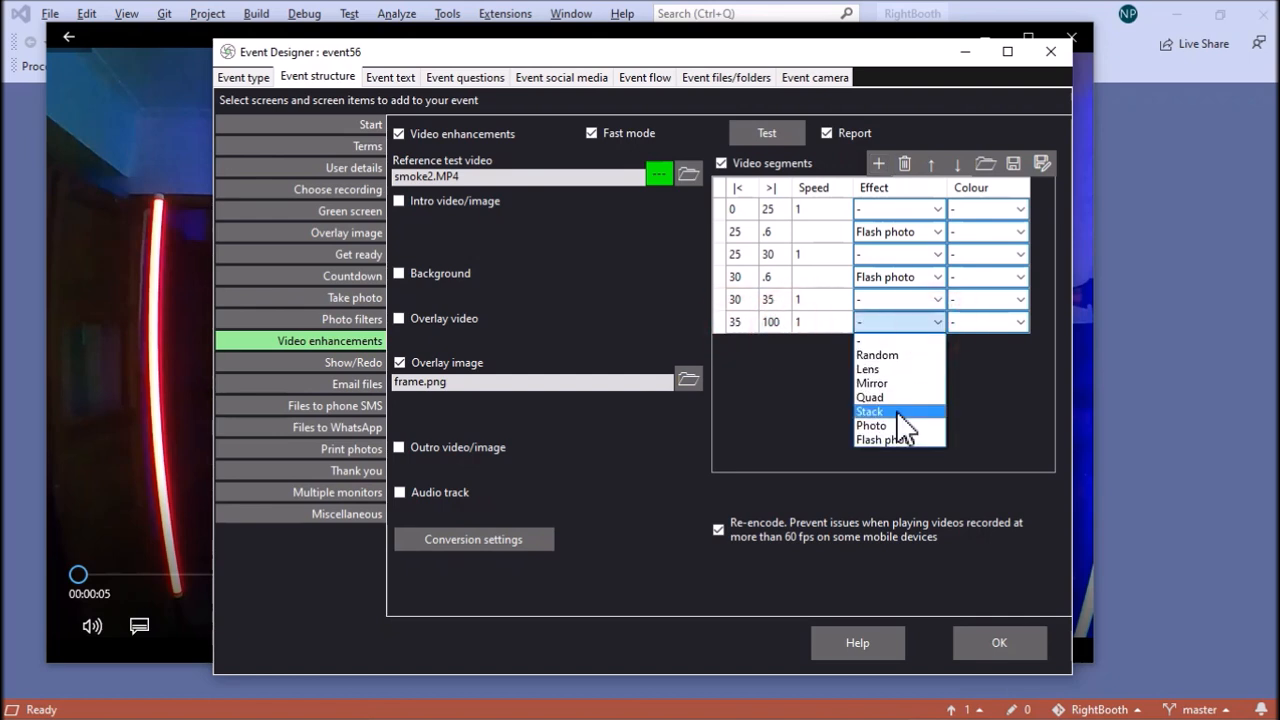
left_click(903, 438)
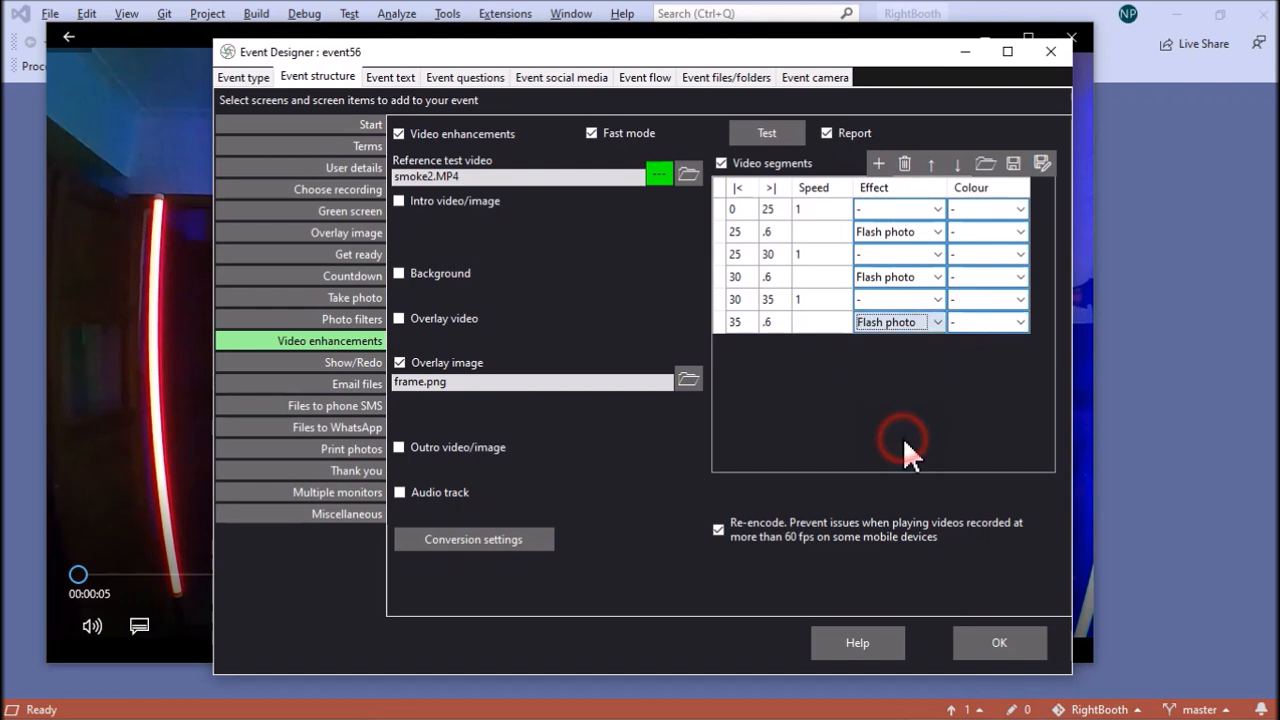
Add a seventh video segment running from 35 to 50 with no effect
left_click(879, 165)
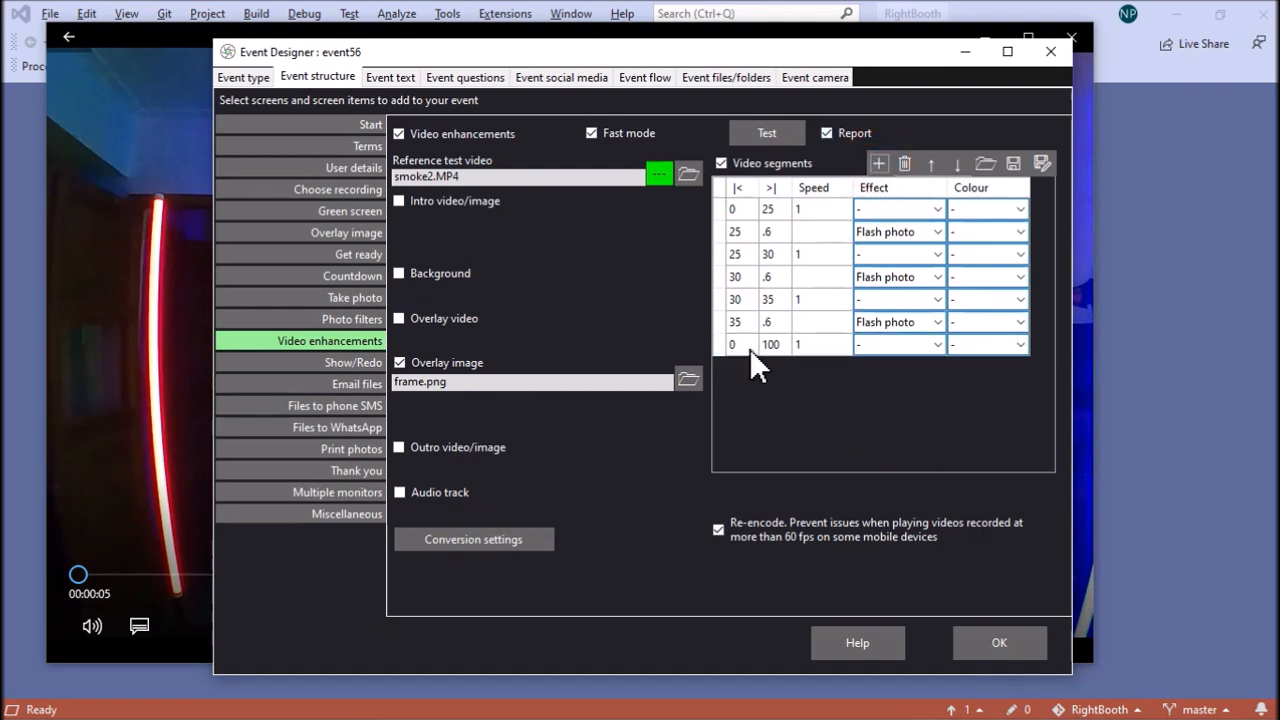
left_click(738, 344)
type("35")
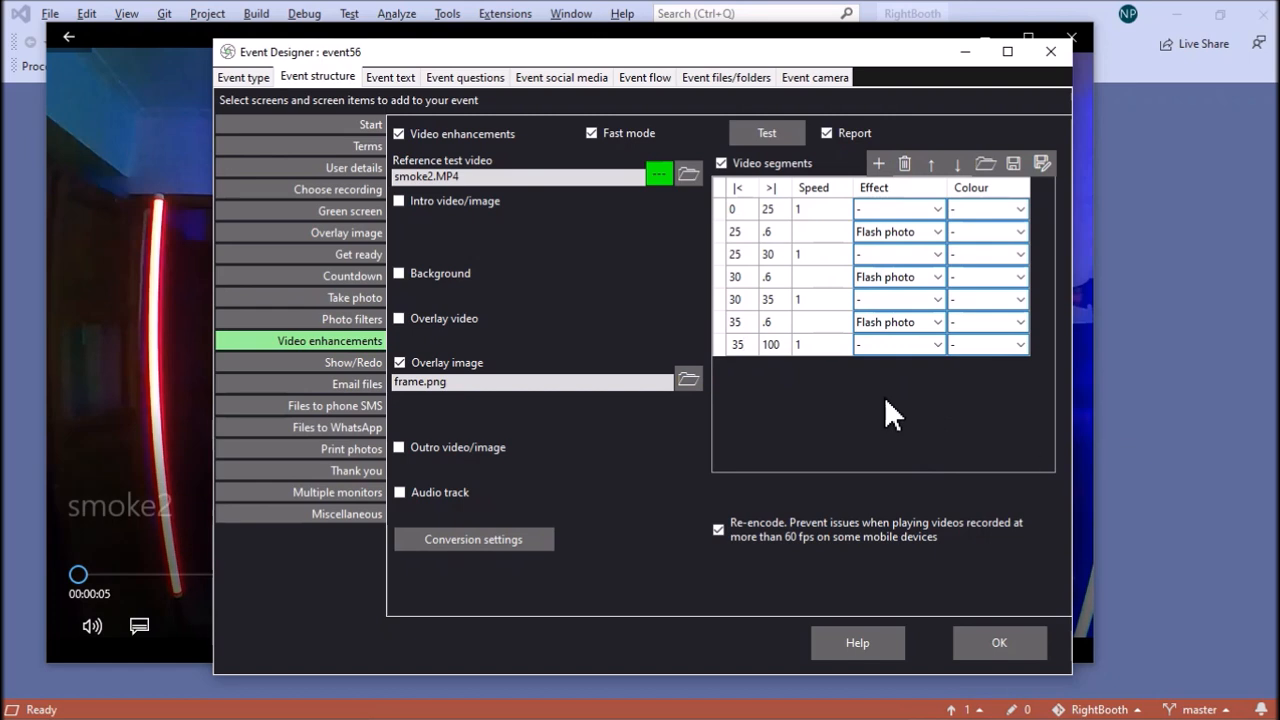
left_click(786, 348)
type("1")
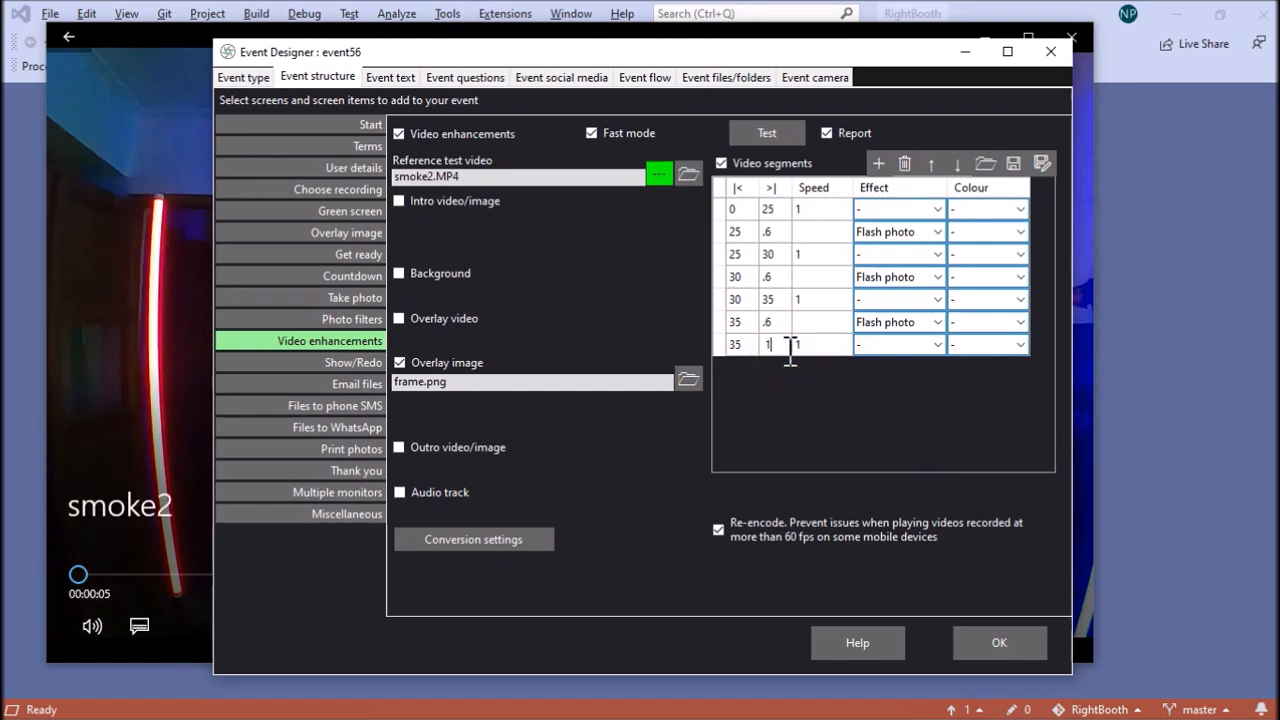
type("50")
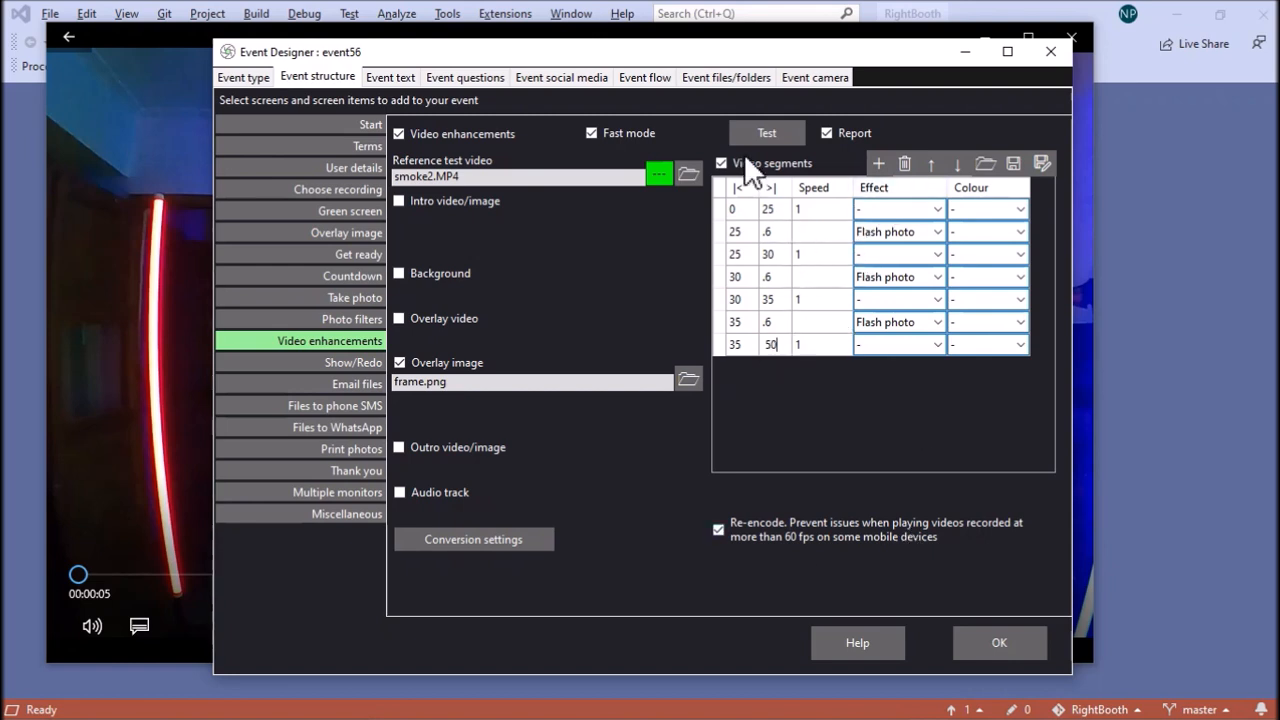
Test the video enhancements on smoke2.MP4, watch the preview, and close the preview and the report
left_click(767, 133)
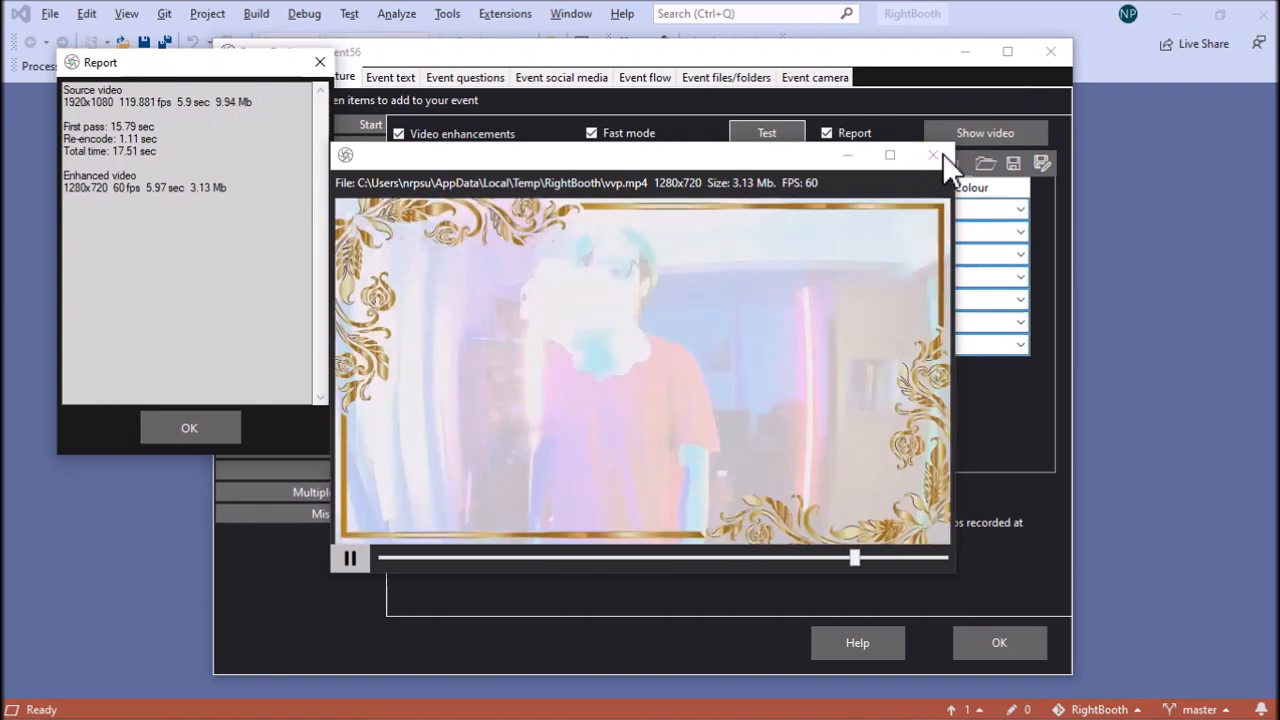
left_click(940, 155)
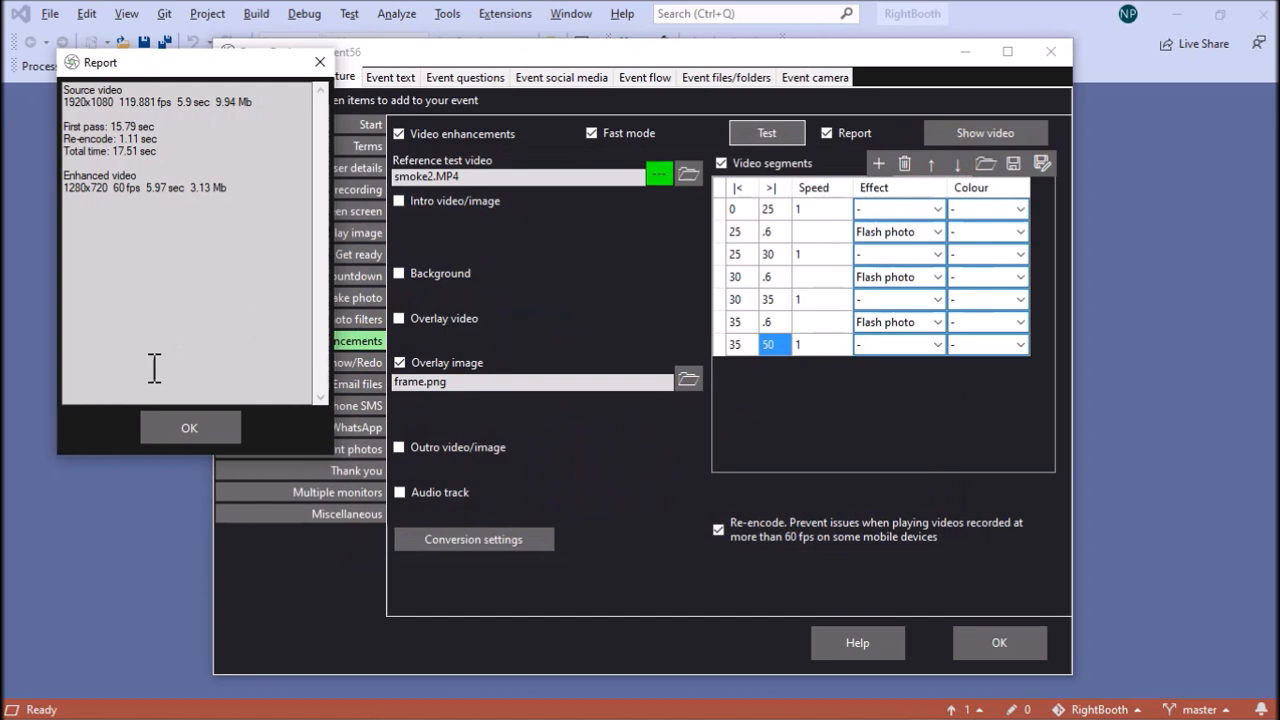
left_click(204, 441)
Change the effect of the fourth segment to Photo and test the enhanced video again
left_click(935, 279)
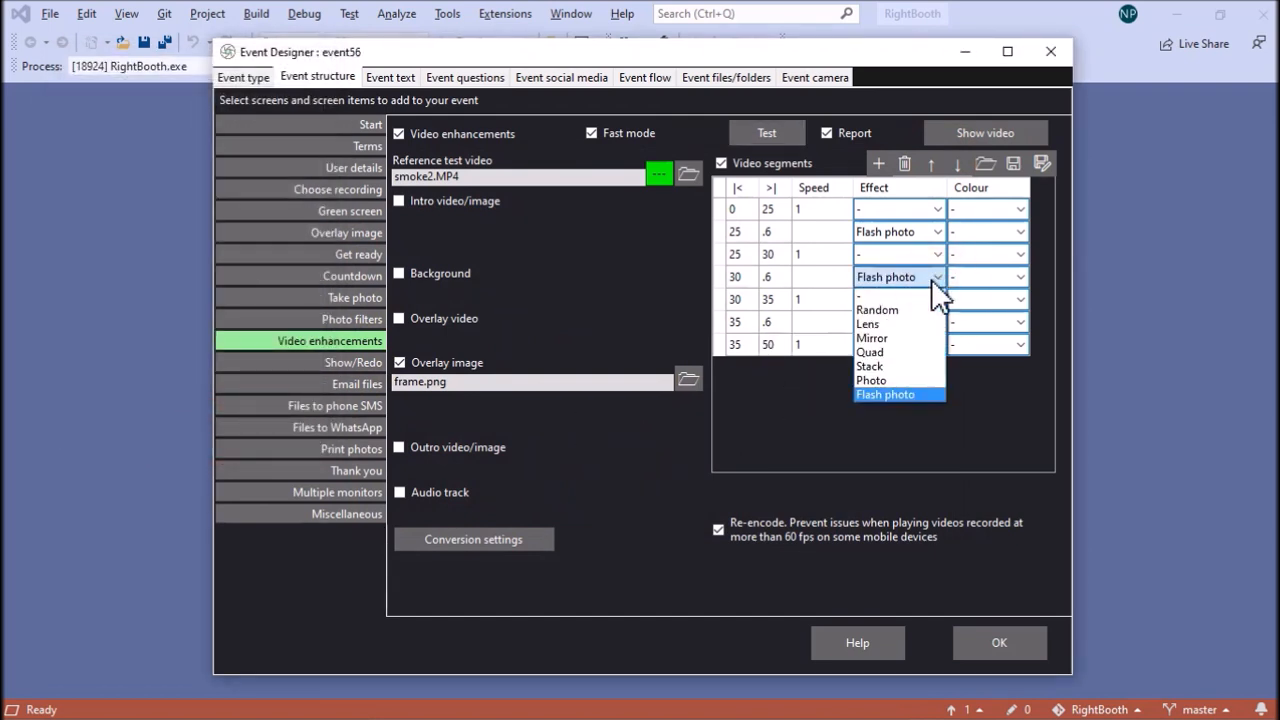
left_click(900, 379)
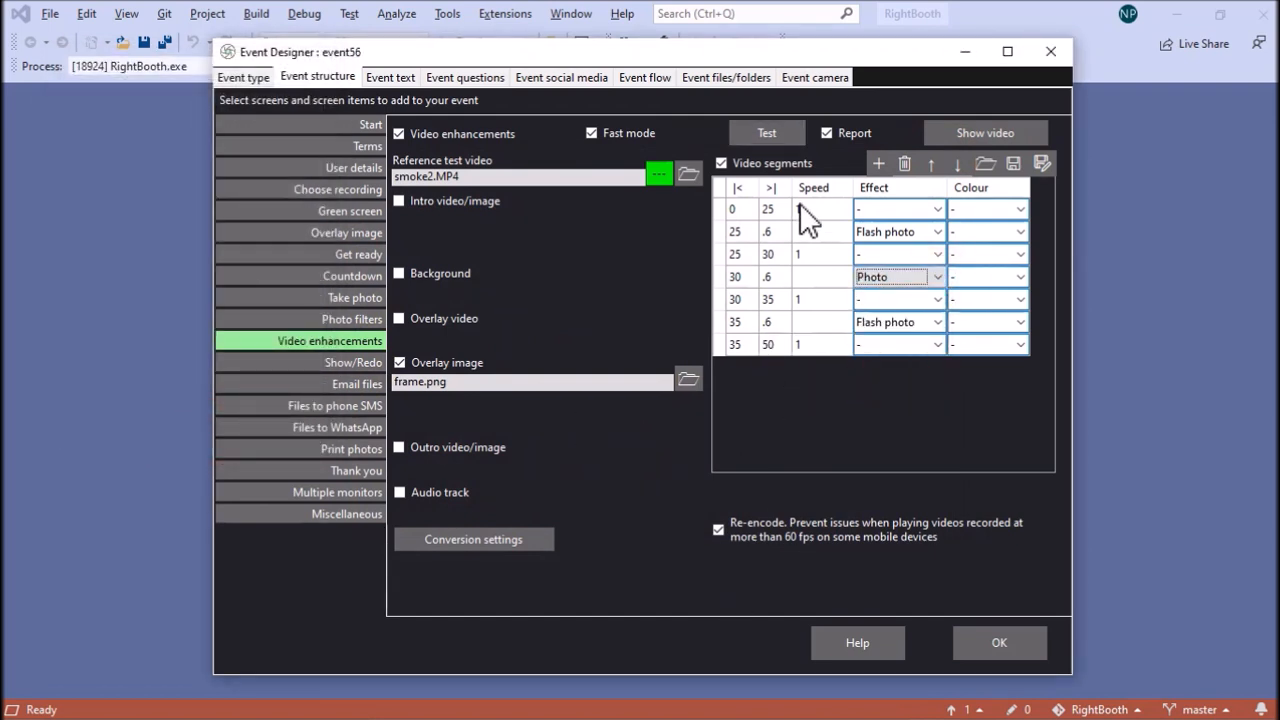
left_click(776, 128)
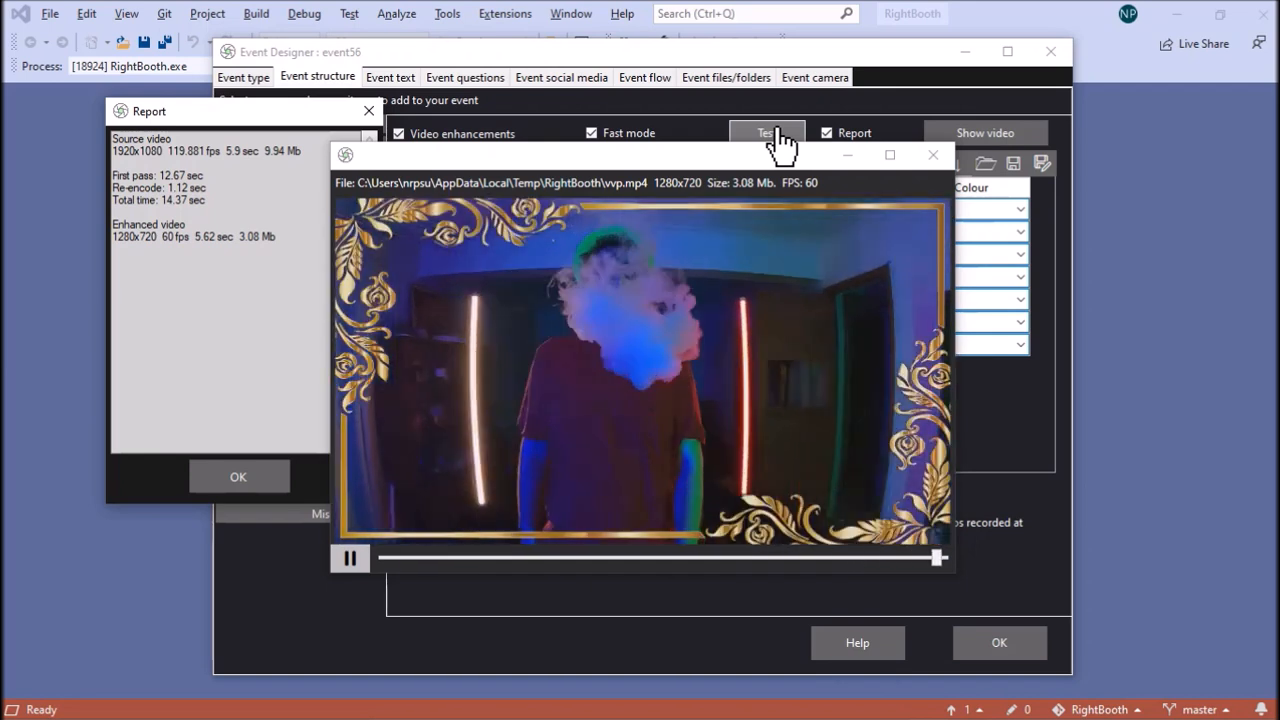
left_click(934, 155)
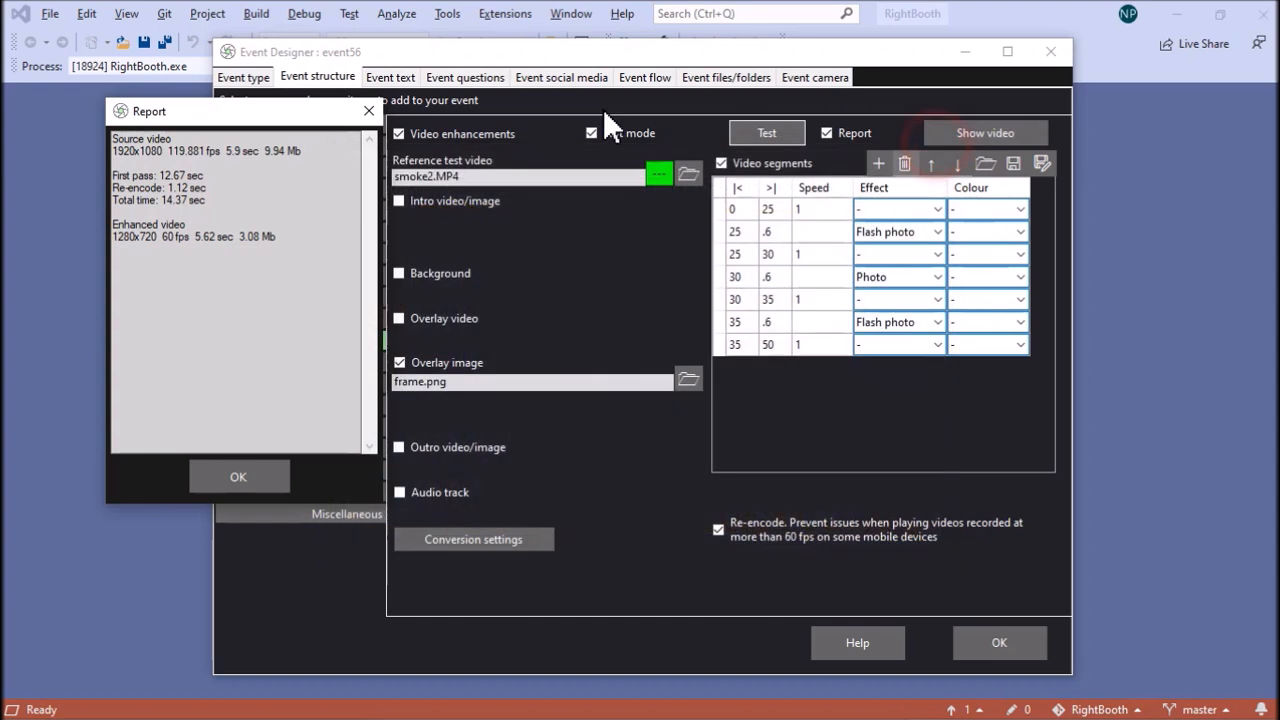
left_click(369, 111)
Set the fourth segment's end value to .3 and run another test of the enhanced video
left_click(785, 275)
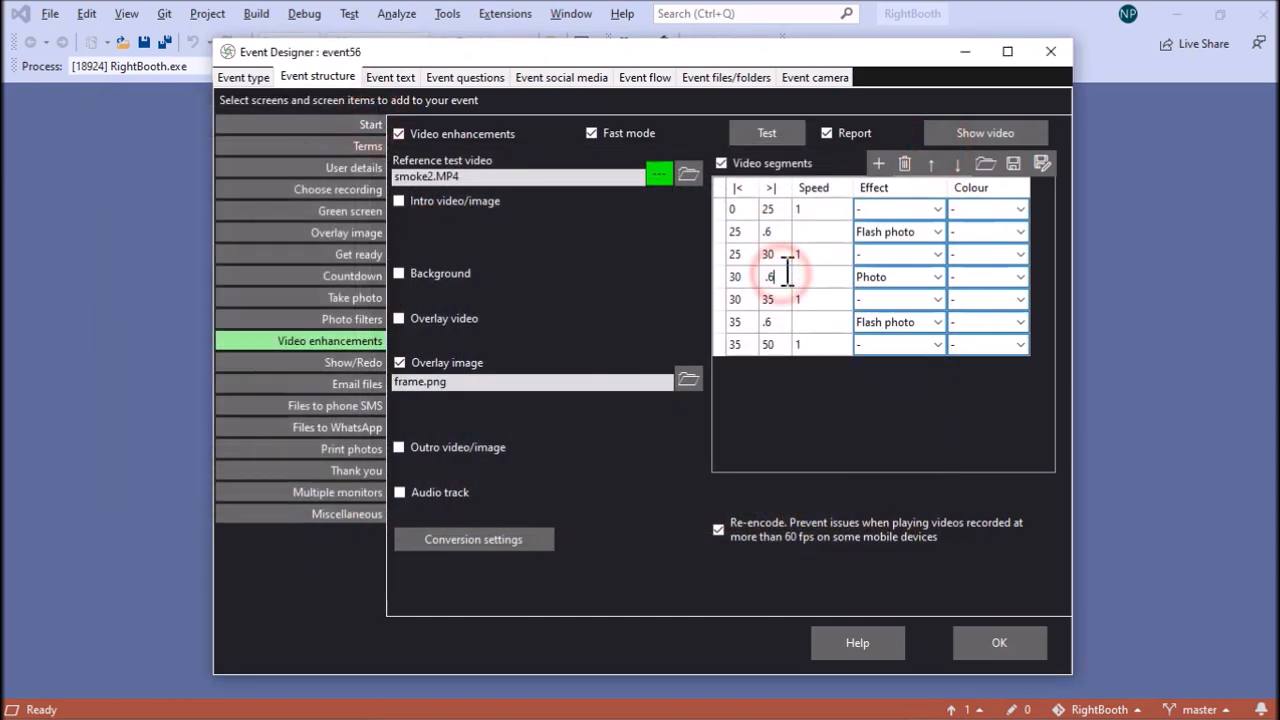
key("BackSpace")
type("3")
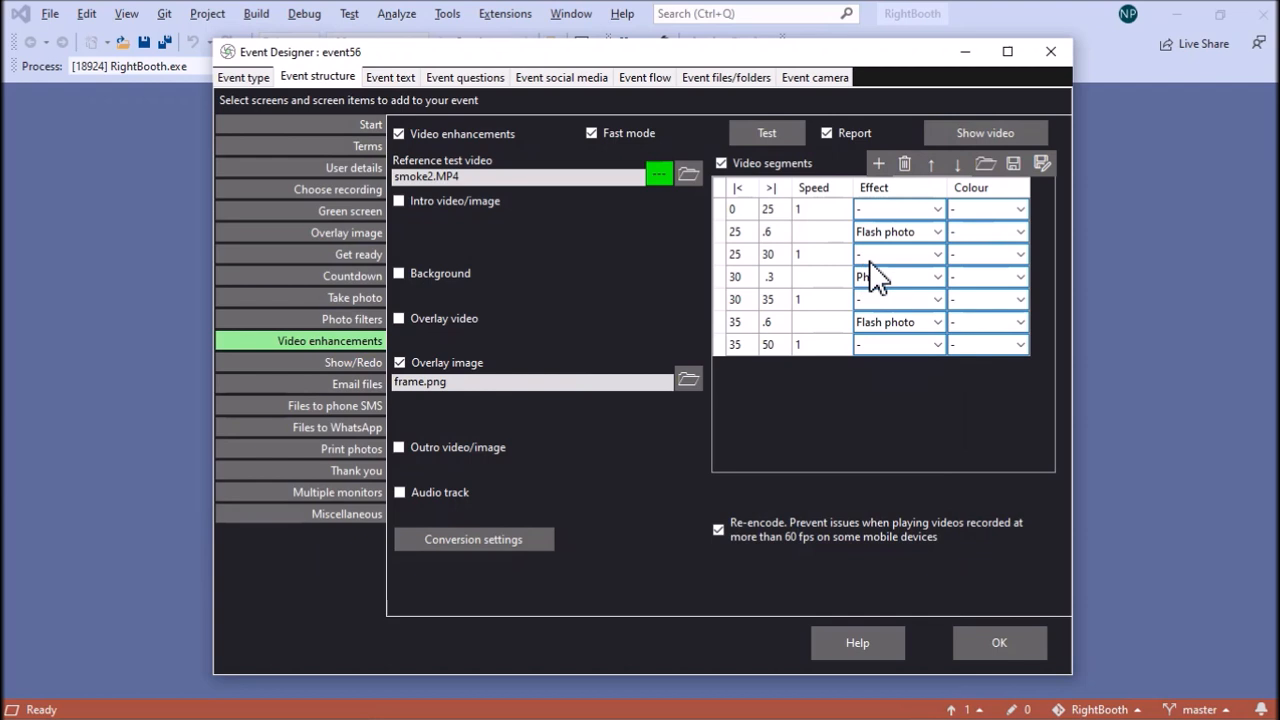
key("BackSpace")
key("BackSpace")
type("3")
left_click(762, 134)
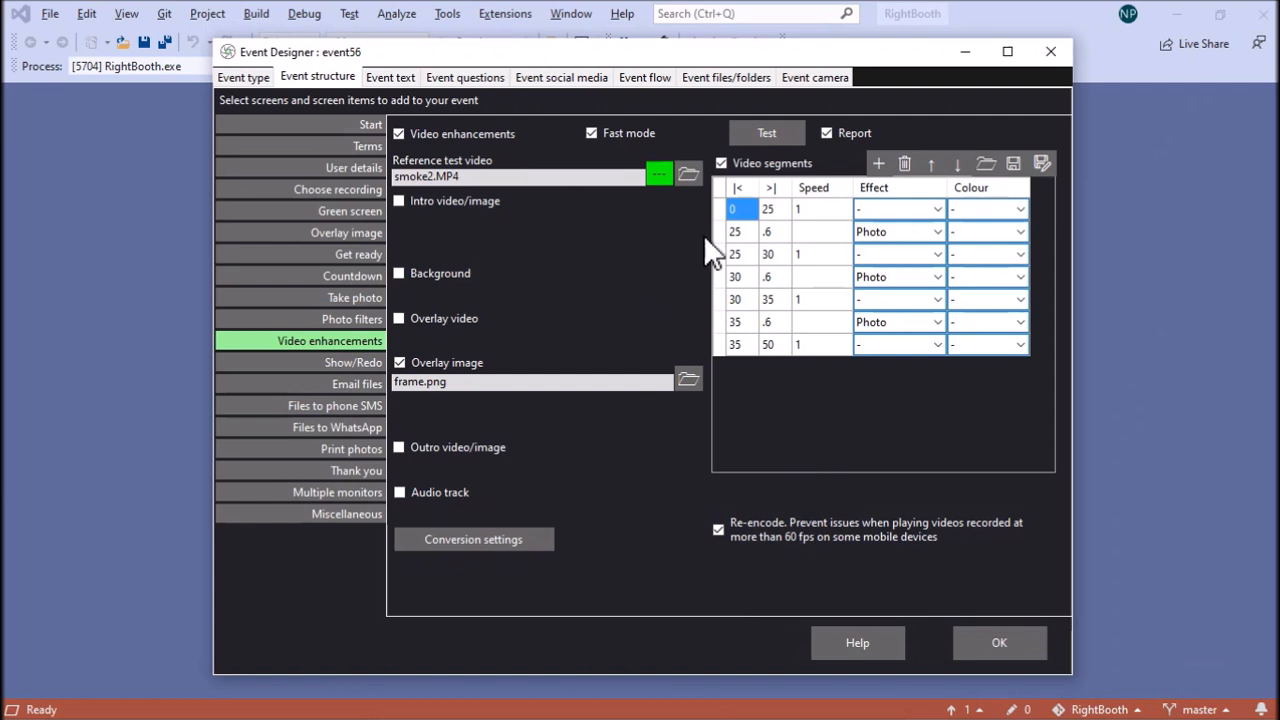
Look through the colour options available for the first video segment, including Flash
left_click(1022, 209)
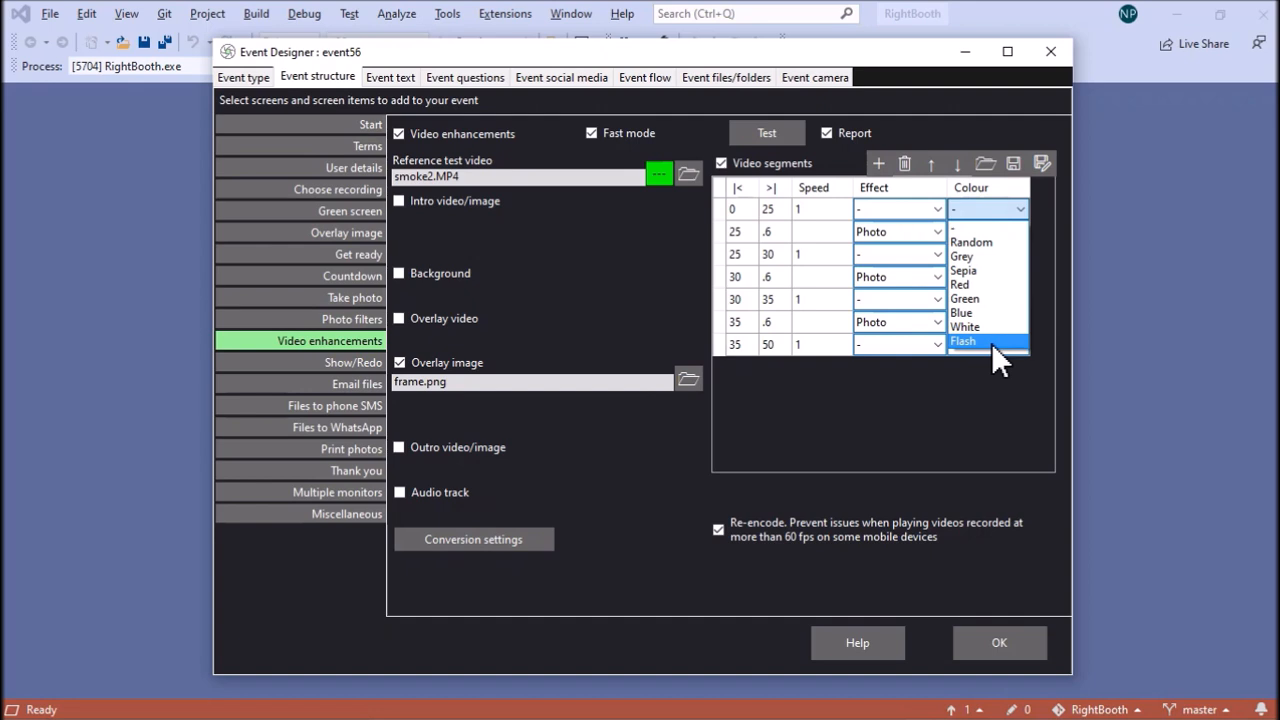
left_click(1016, 417)
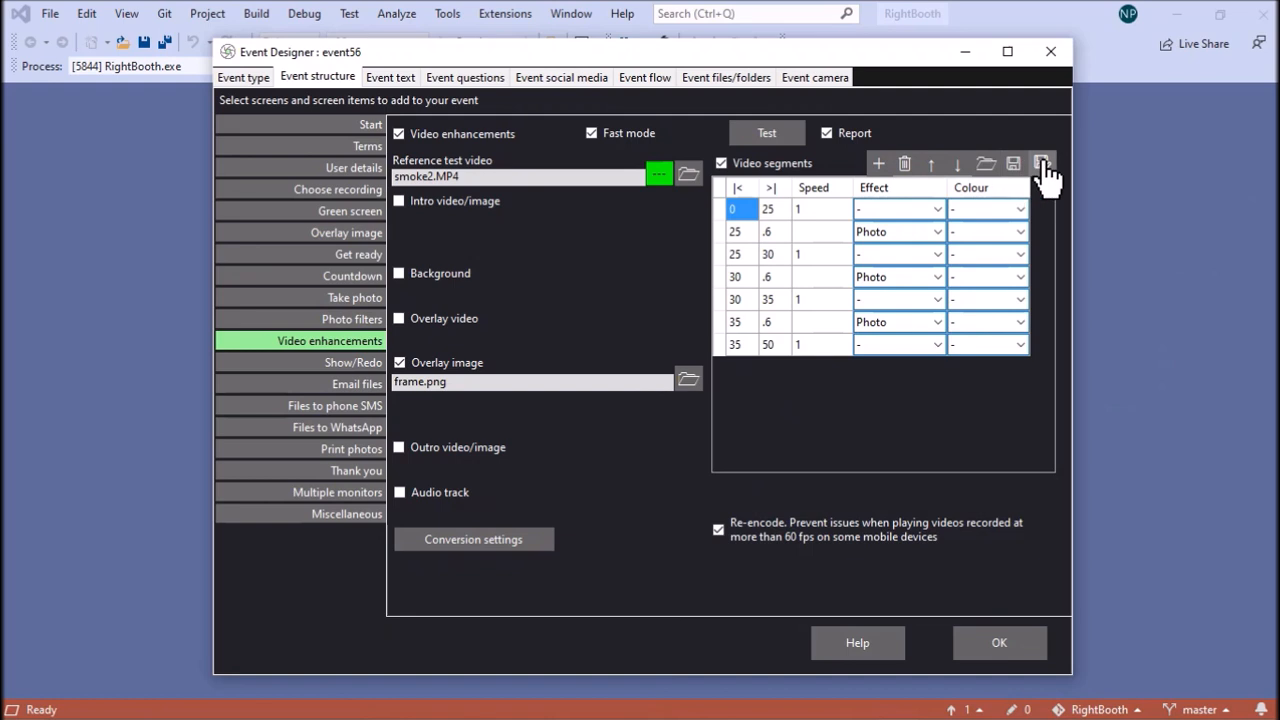
Add an eighth video segment with default values and try to delete without selecting any row
left_click(884, 167)
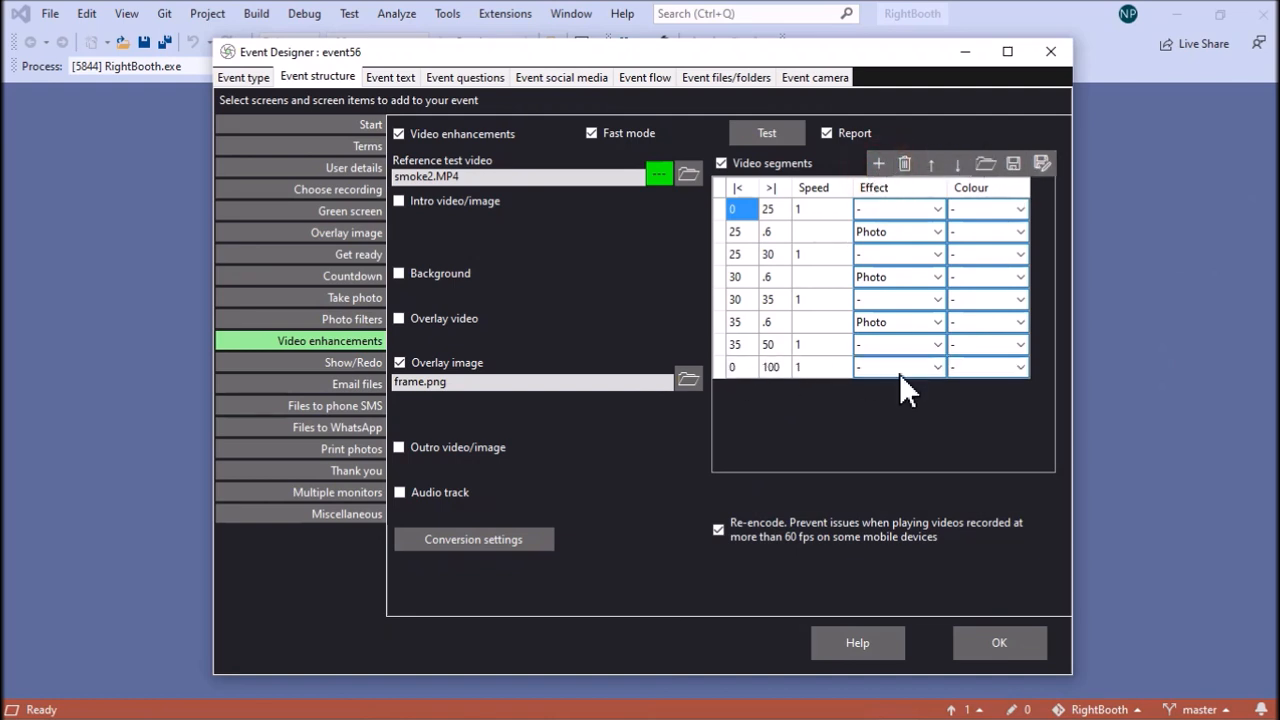
left_click(906, 166)
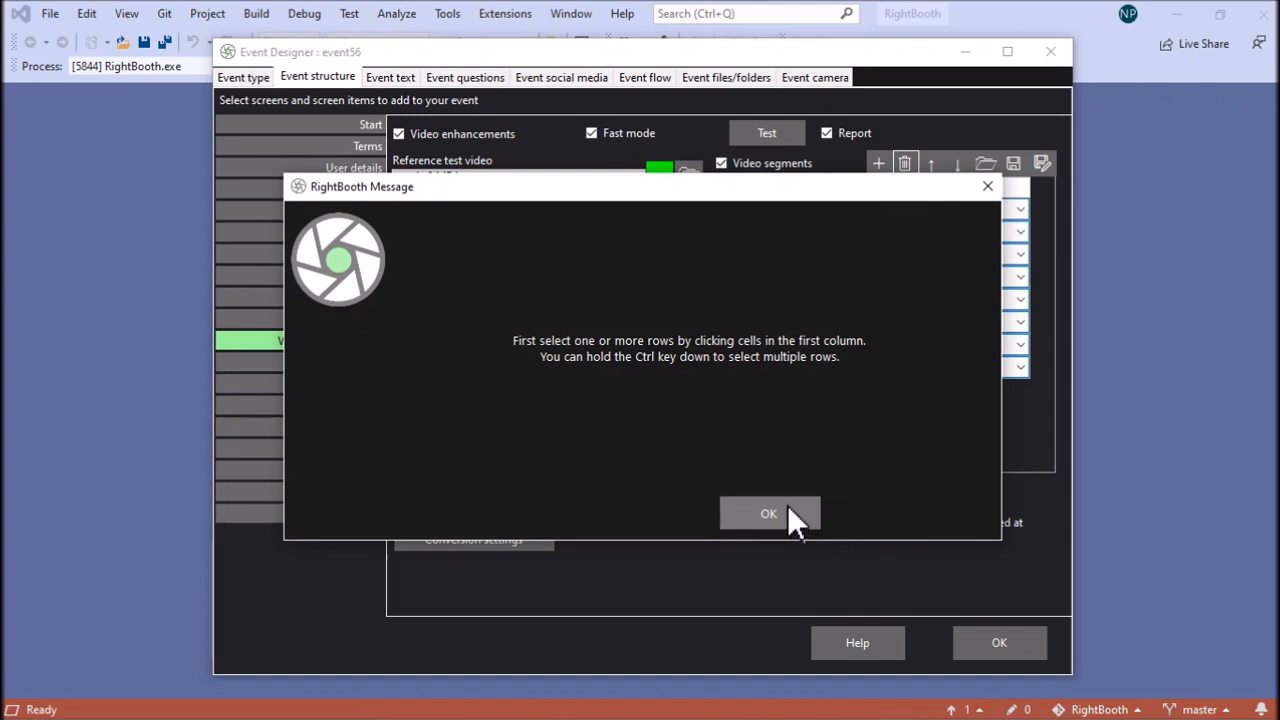
left_click(787, 505)
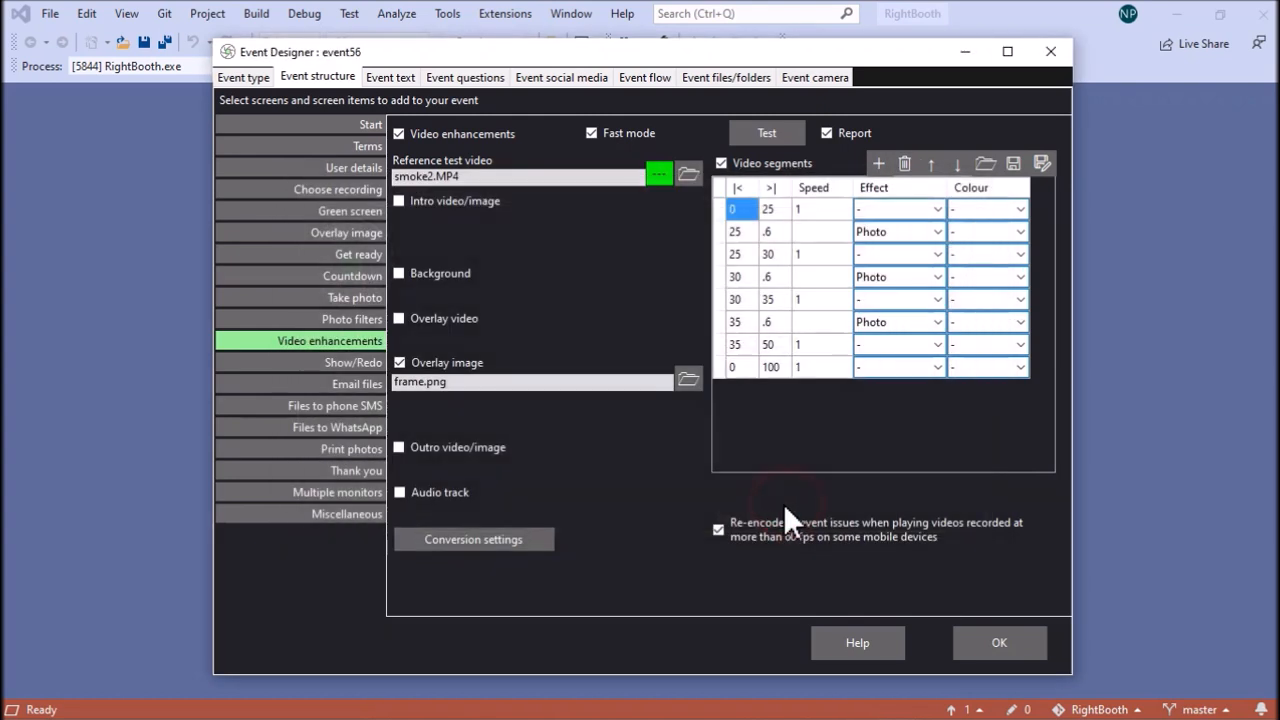
Select the second segment row, then the first five rows as a range, the last row, and finally all eight rows
left_click(720, 232)
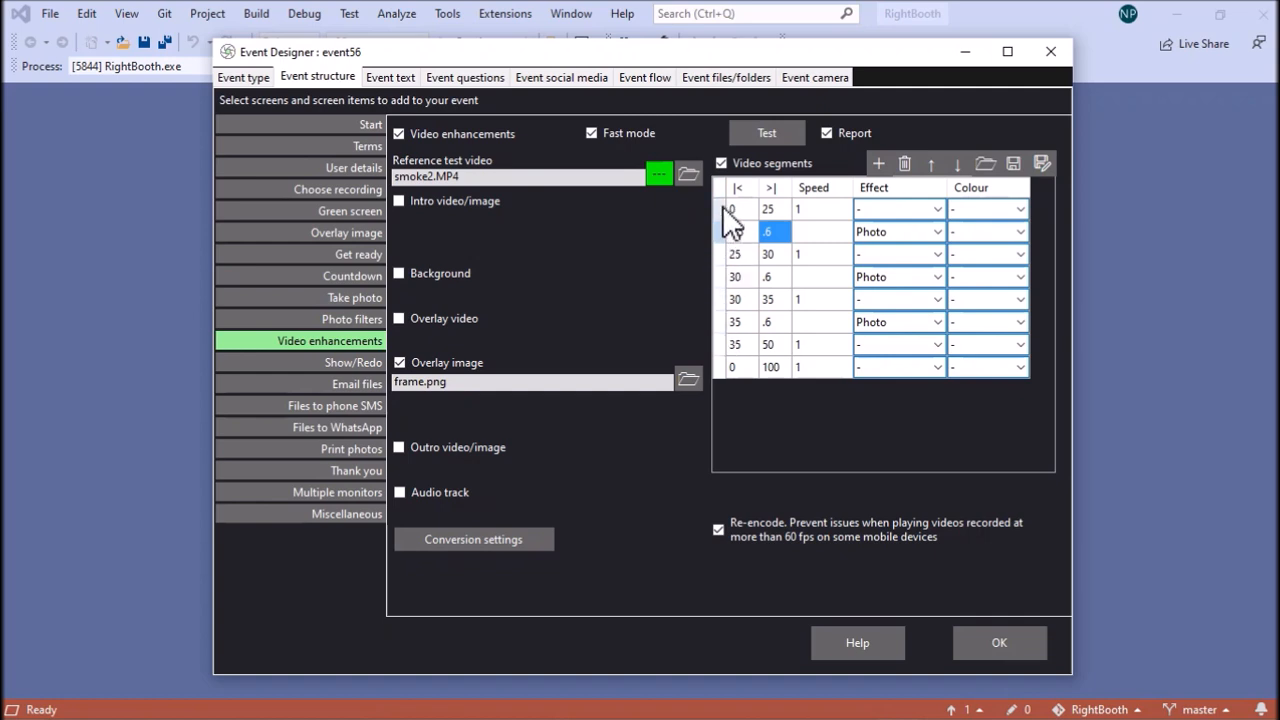
left_click_drag(727, 212, 725, 320)
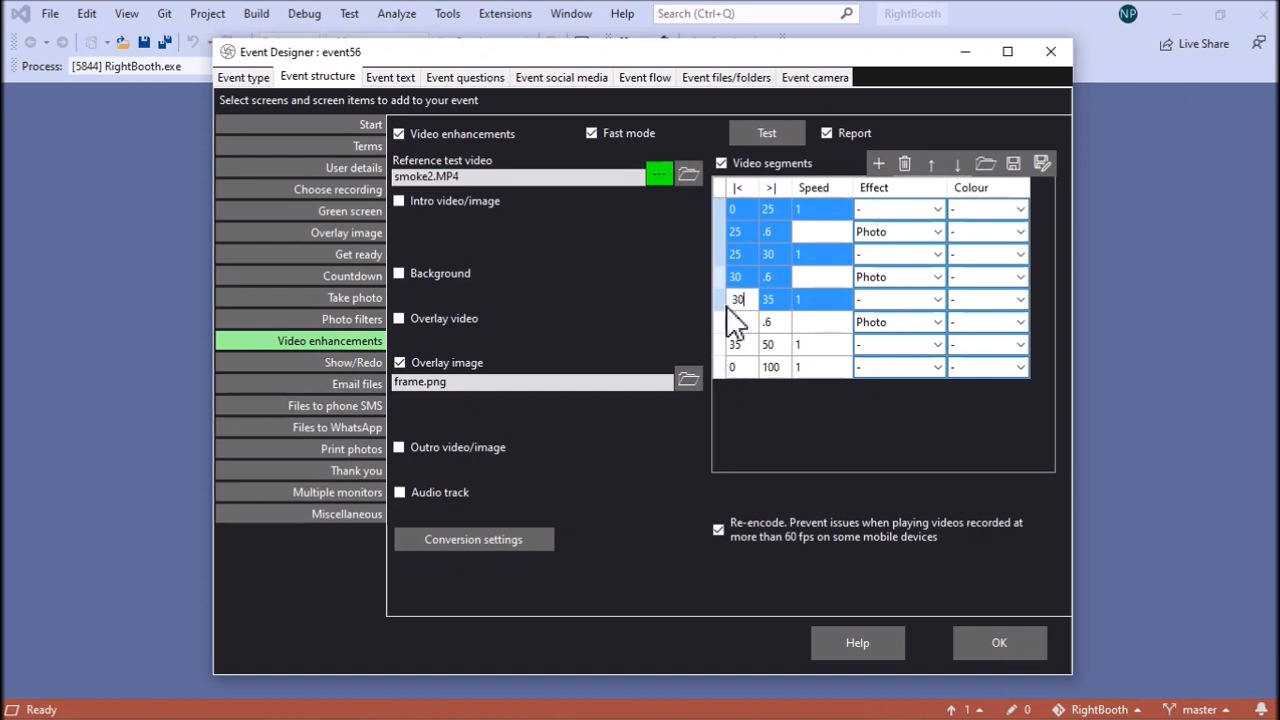
left_click(722, 364)
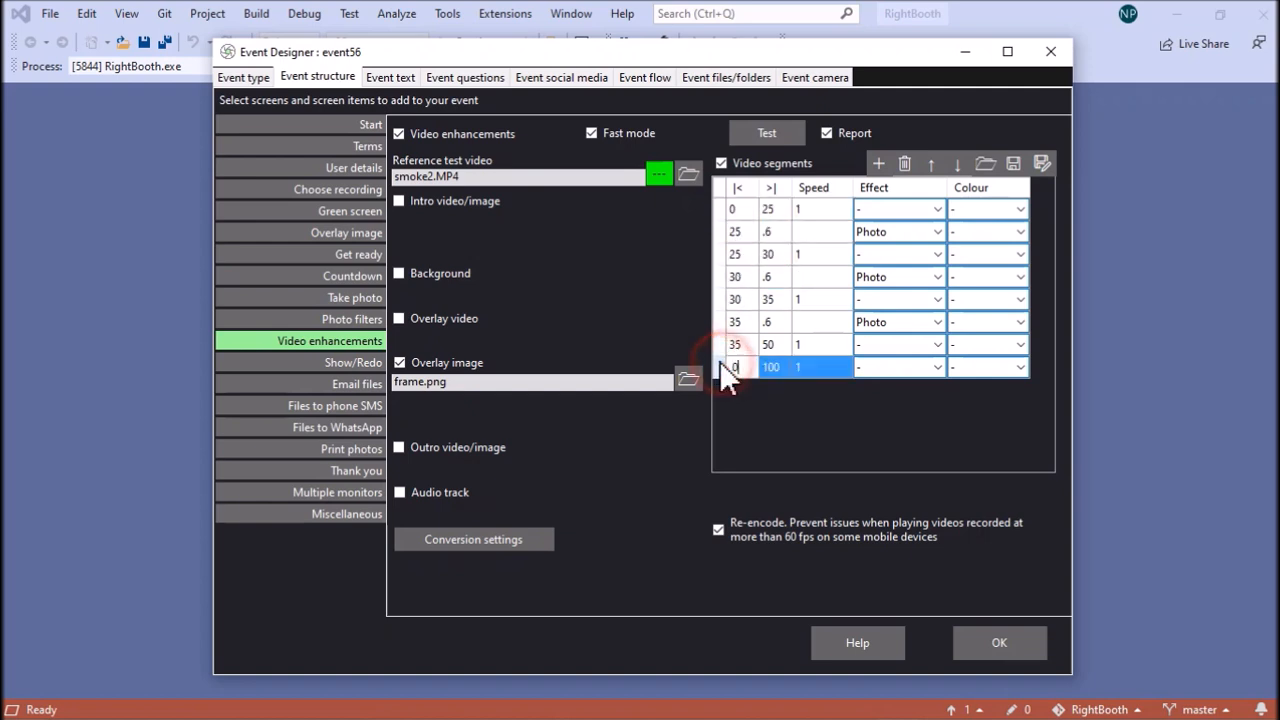
left_click(720, 193)
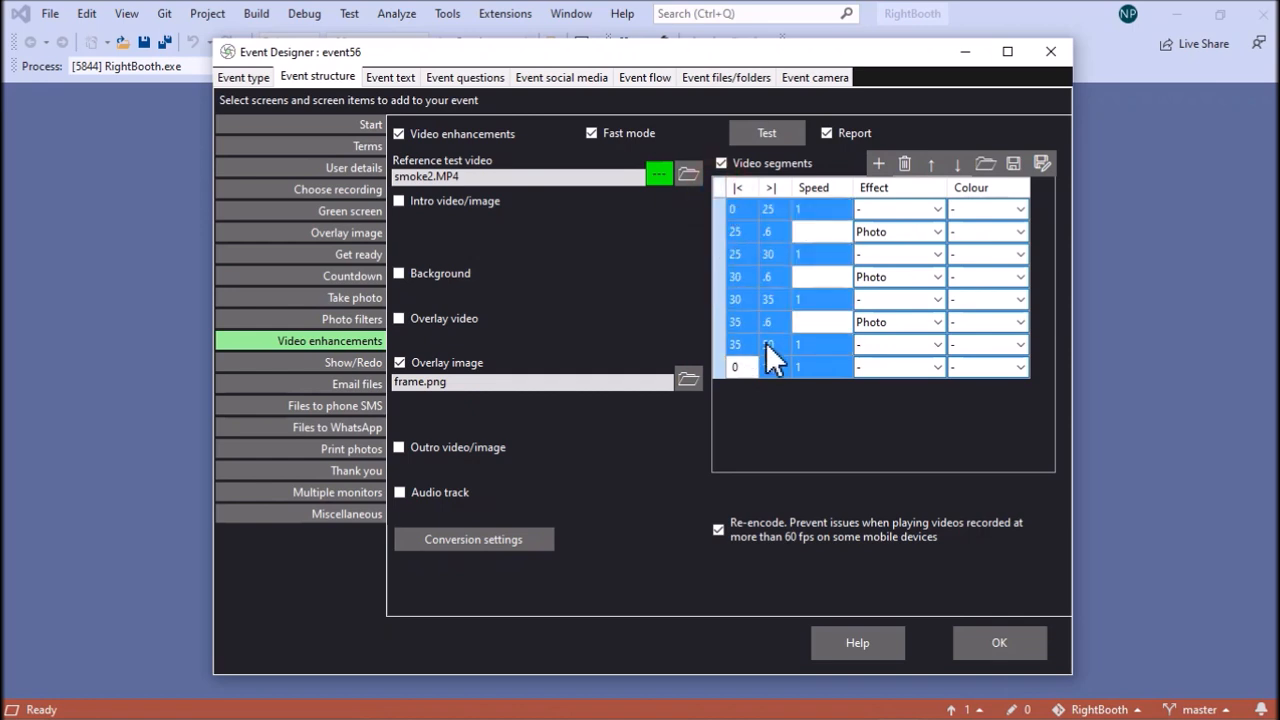
Select the first, fourth, sixth and eighth segment rows together, then reduce the selection to only the first row
left_click(726, 212)
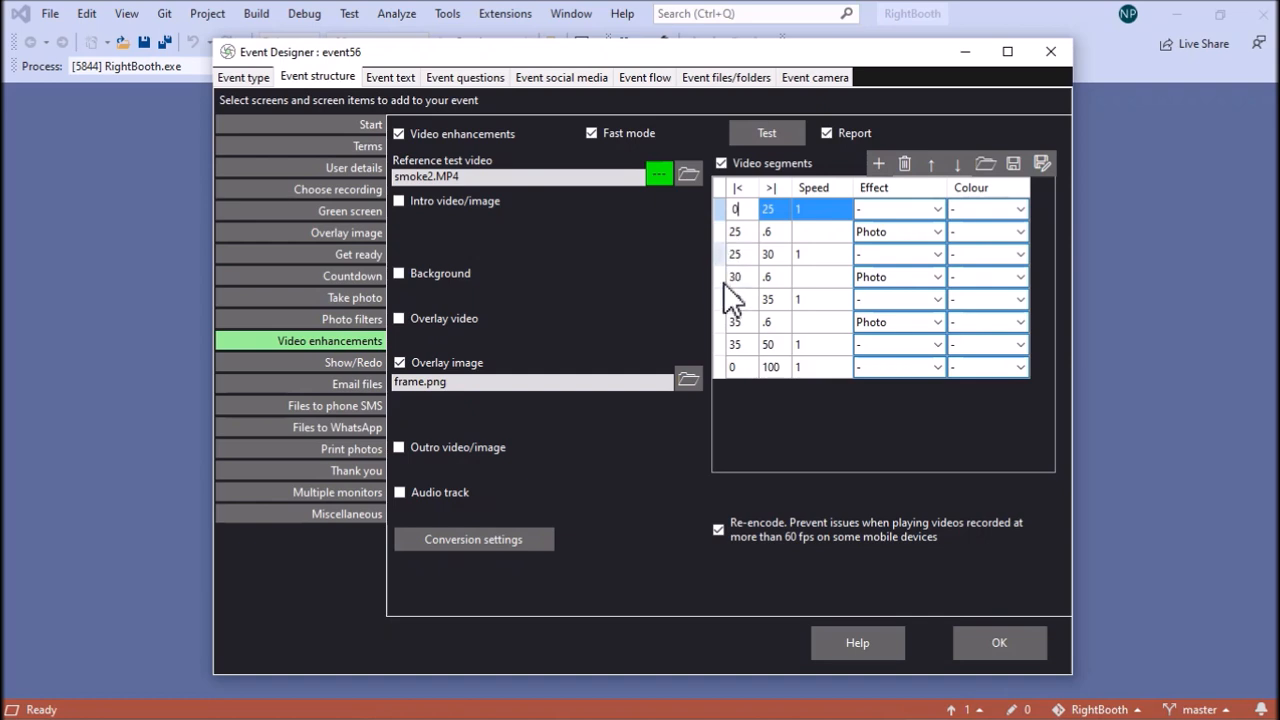
left_click(727, 280)
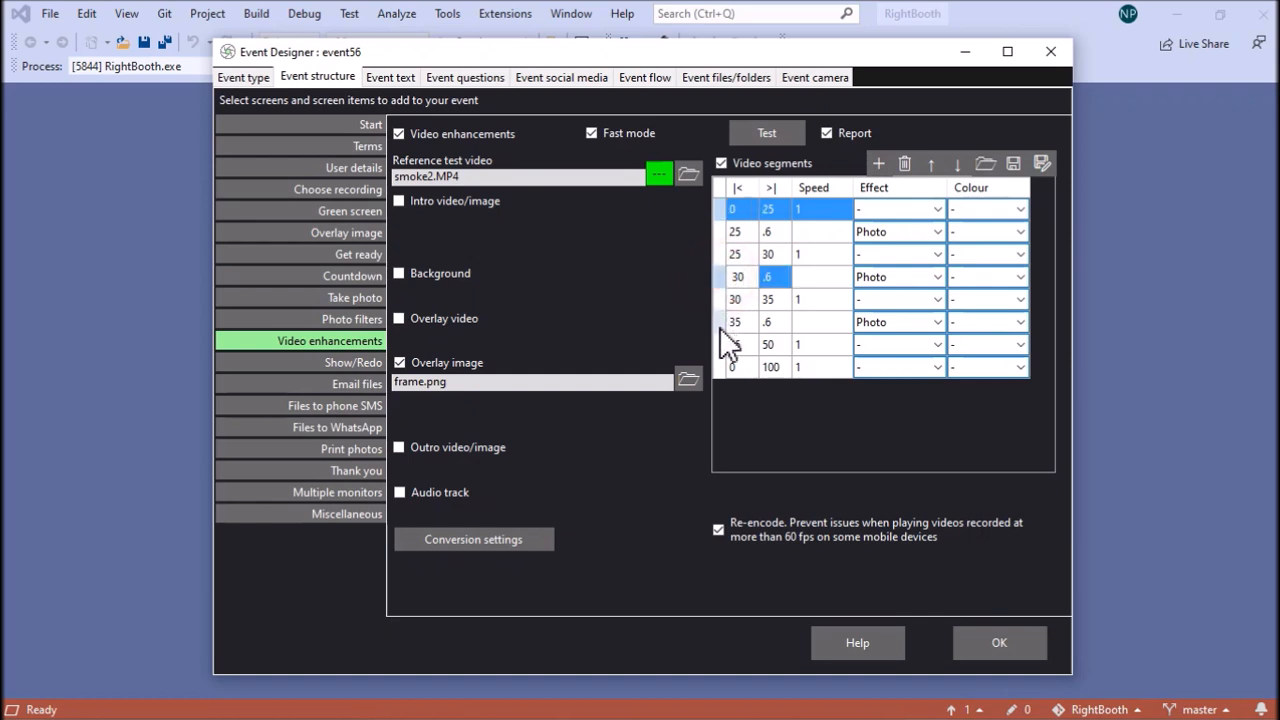
left_click(724, 322)
left_click(719, 370)
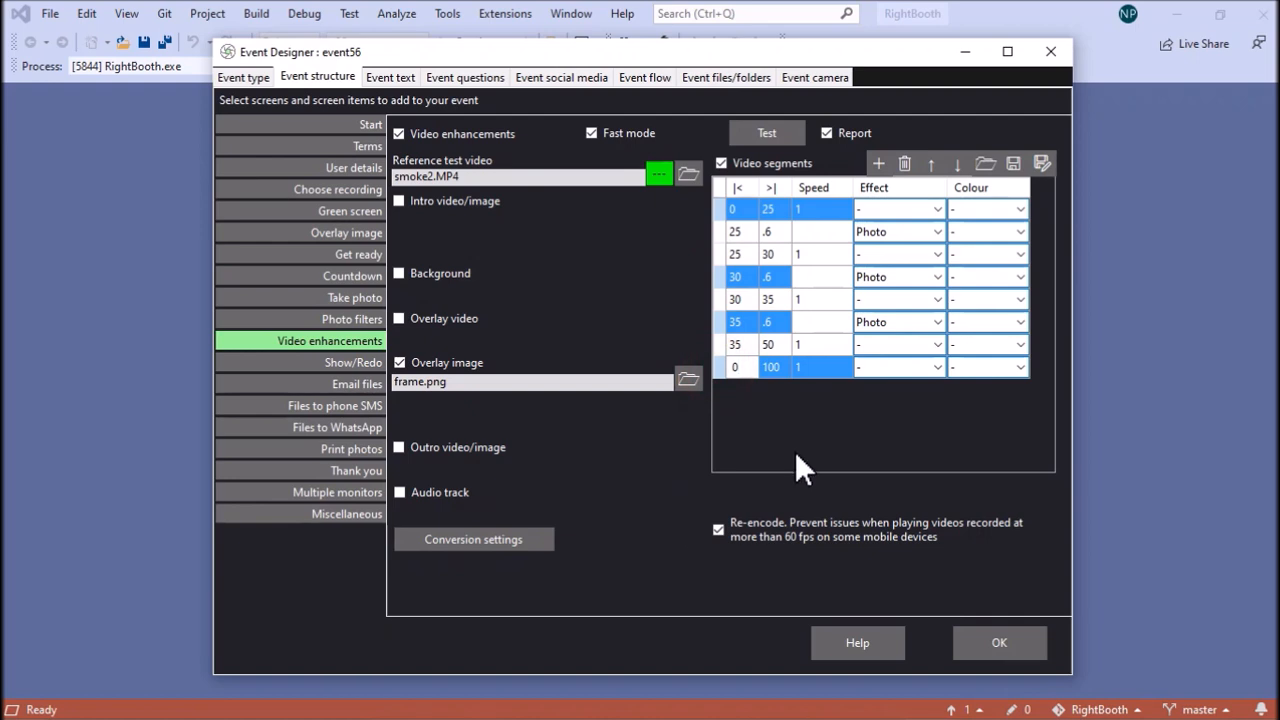
left_click(722, 254)
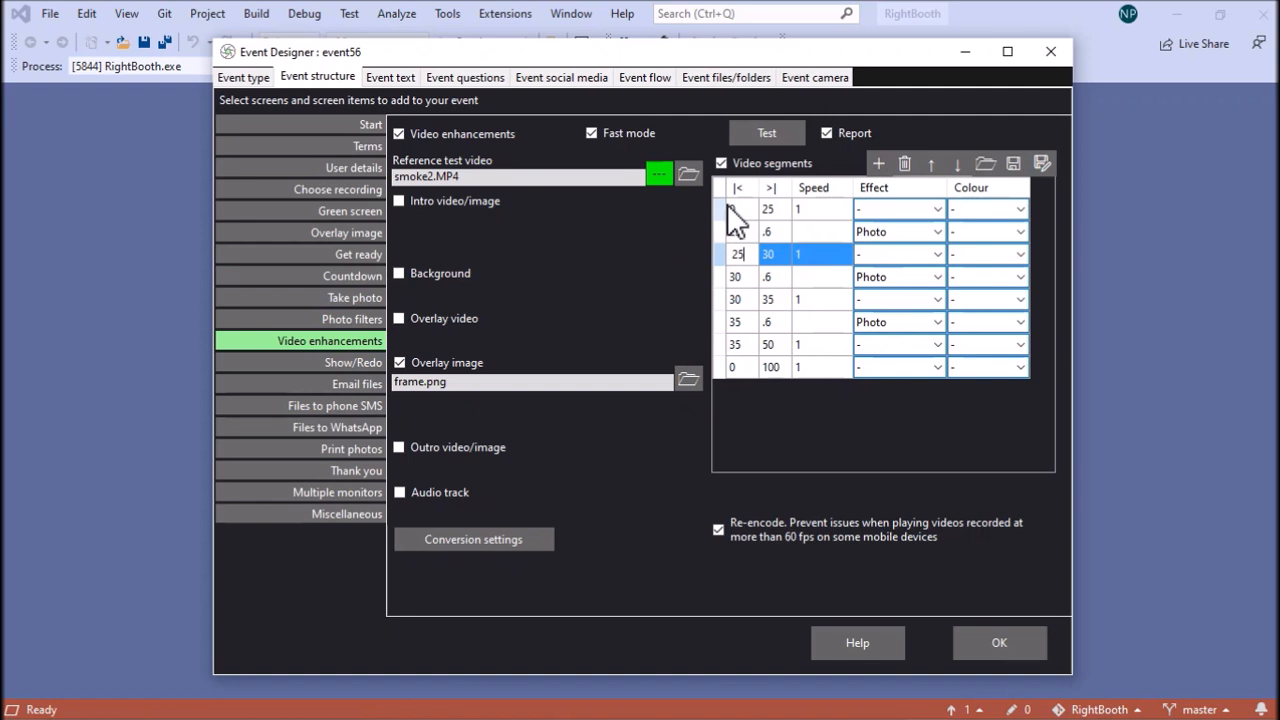
left_click(726, 208)
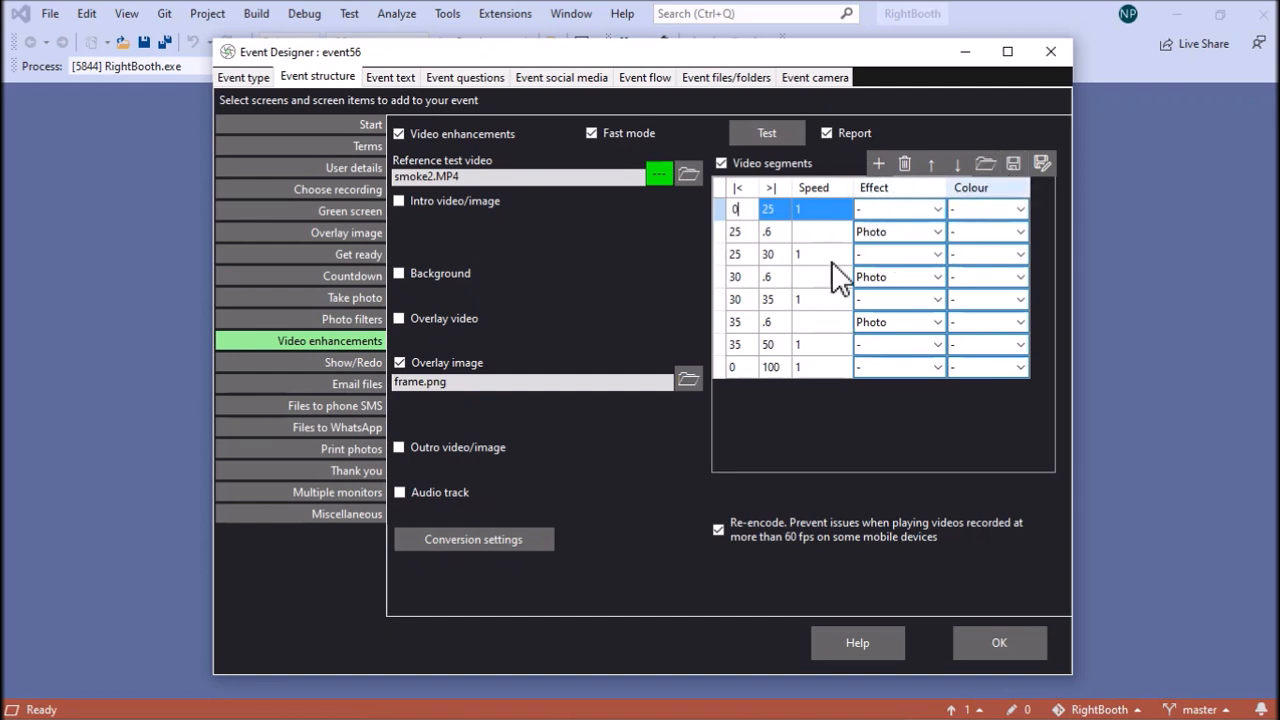
Save the video segments, then start saving them under another file name and cancel
left_click(1013, 164)
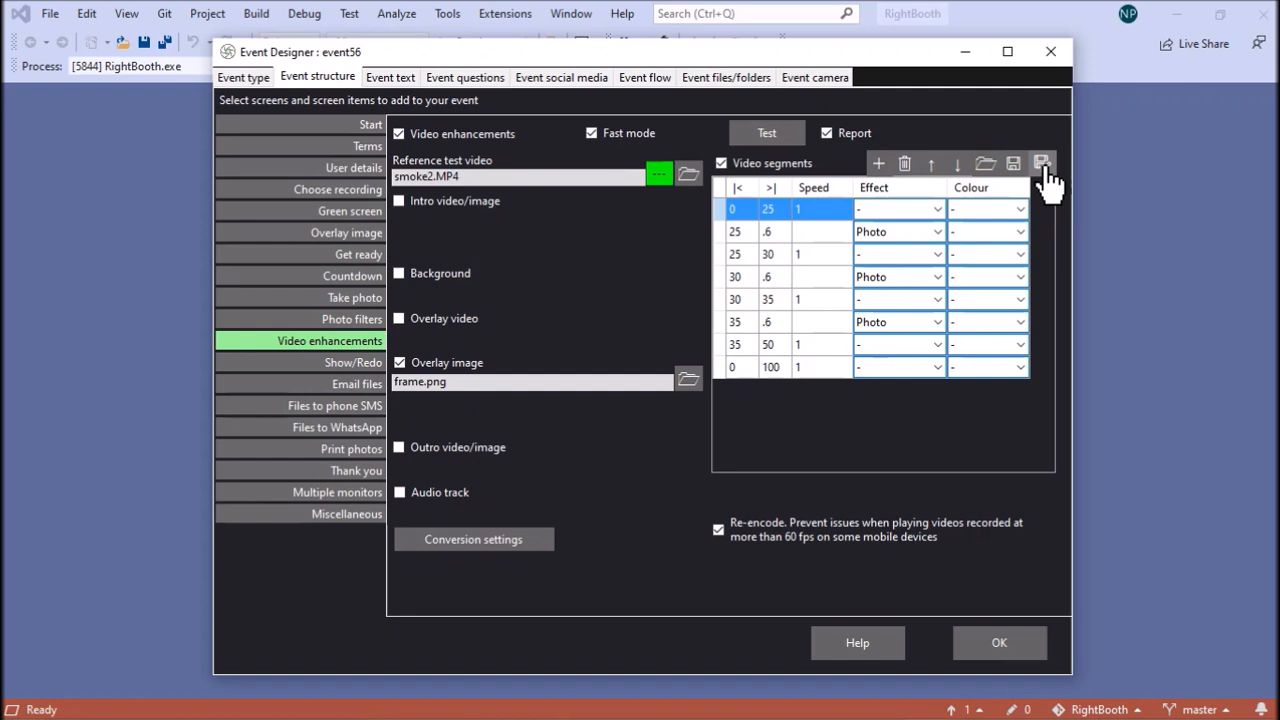
left_click(1044, 164)
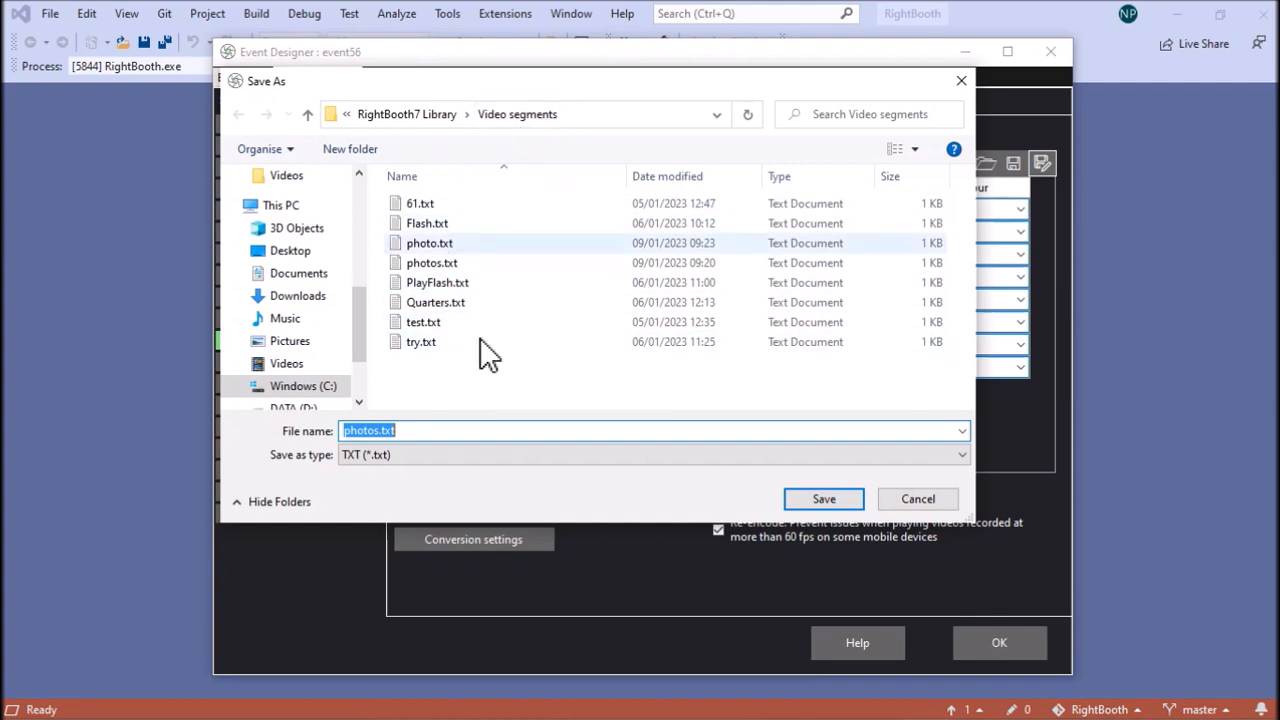
left_click(916, 499)
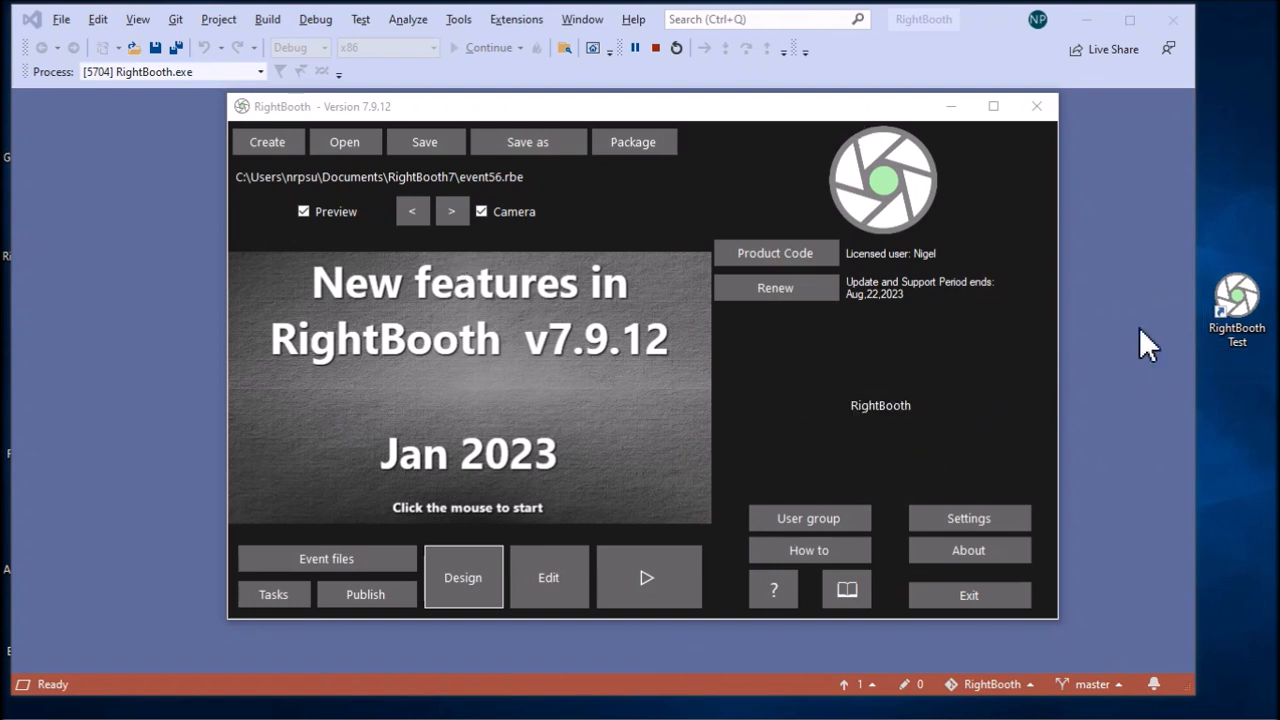
Launch and confirm a second instance of RightBooth, and arrange the two main windows so both can be seen
double_click(1240, 306)
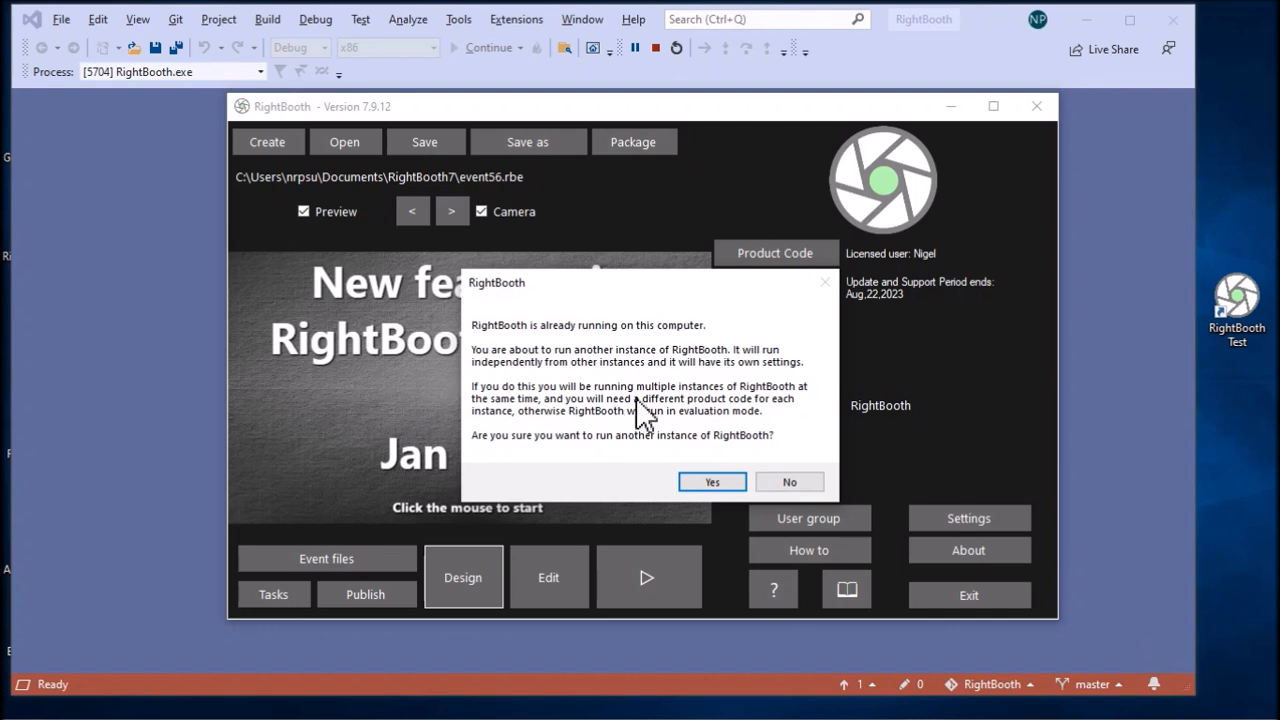
left_click(731, 482)
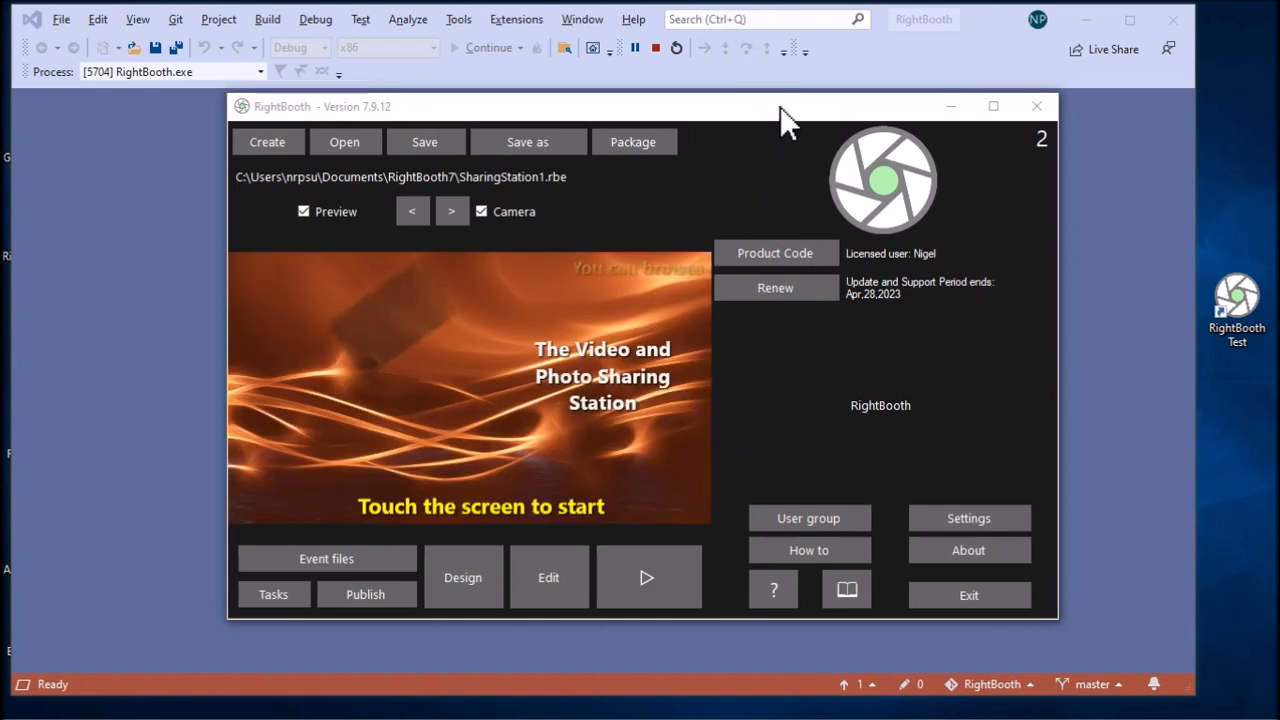
left_click_drag(780, 106, 959, 159)
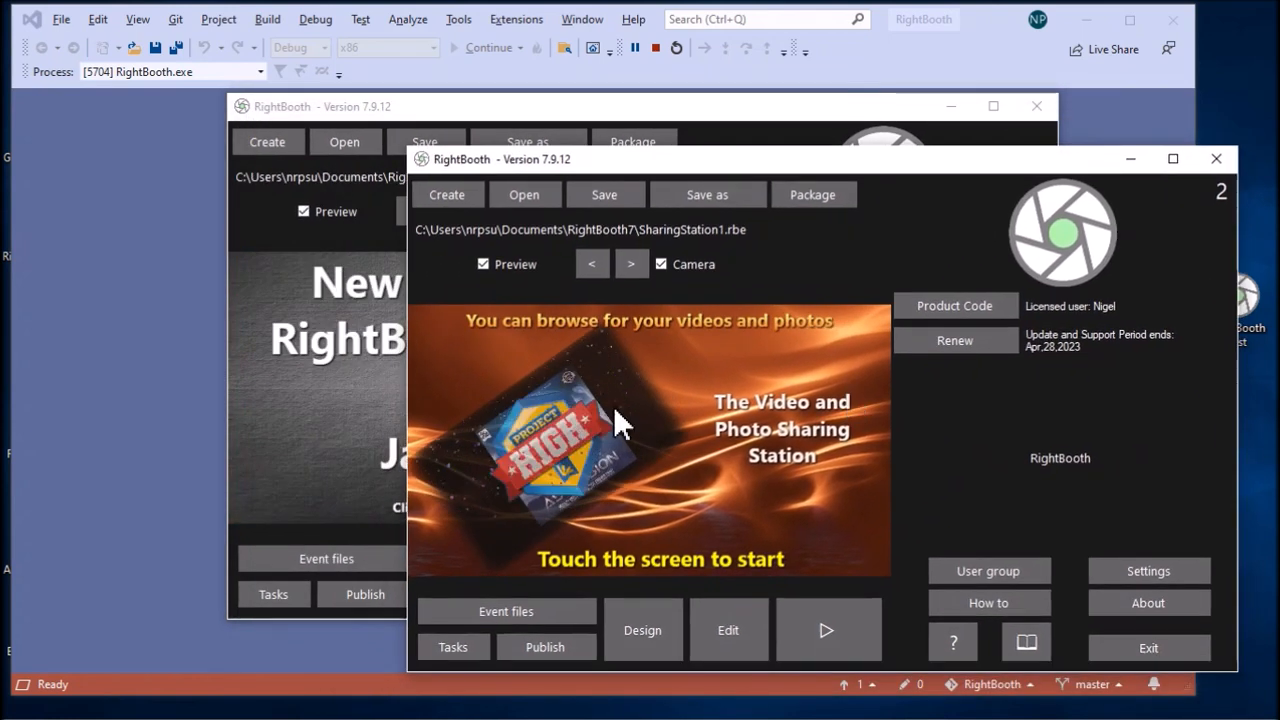
left_click_drag(624, 113, 423, 59)
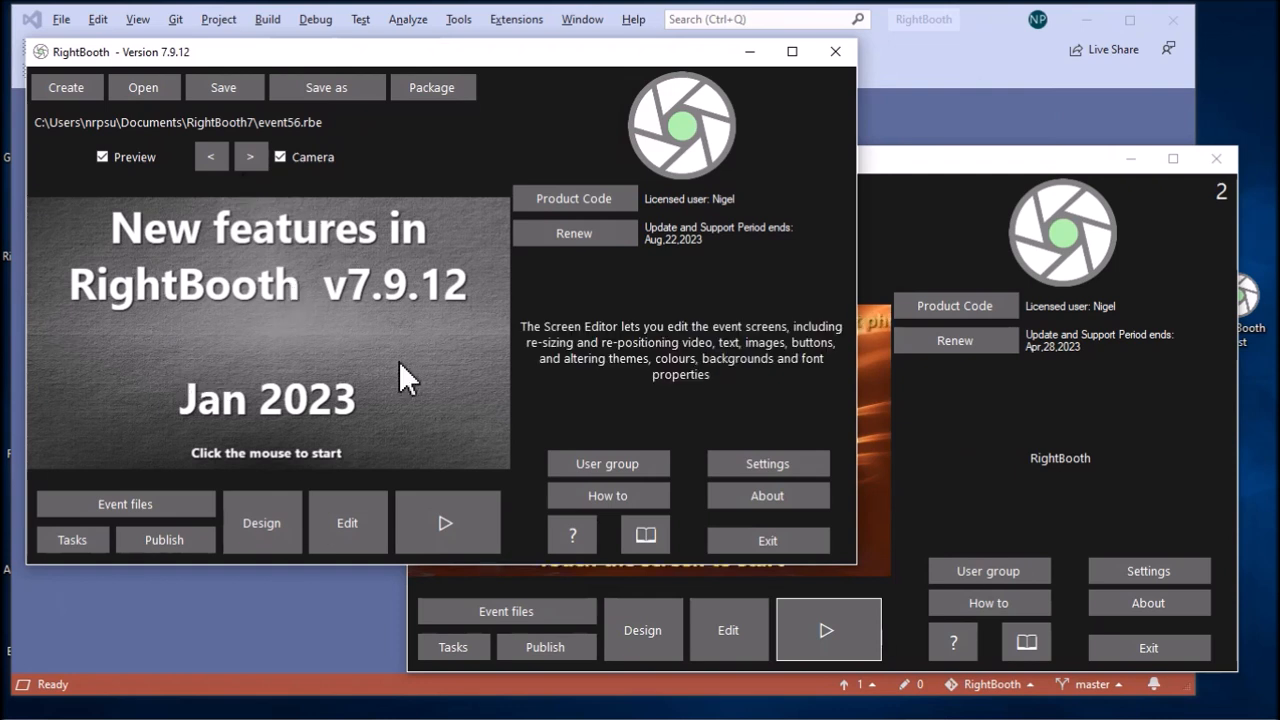
Exit the second RightBooth instance and move the remaining main window back towards the middle of the desktop
left_click(995, 160)
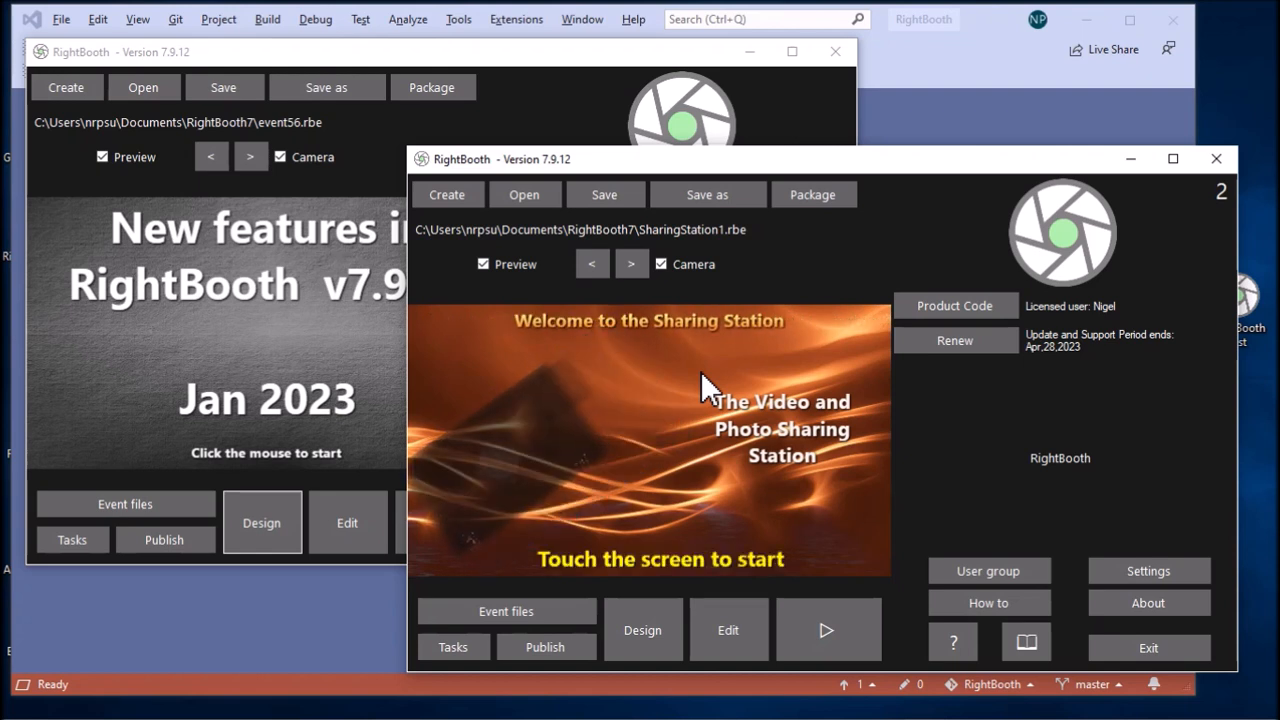
left_click(1166, 643)
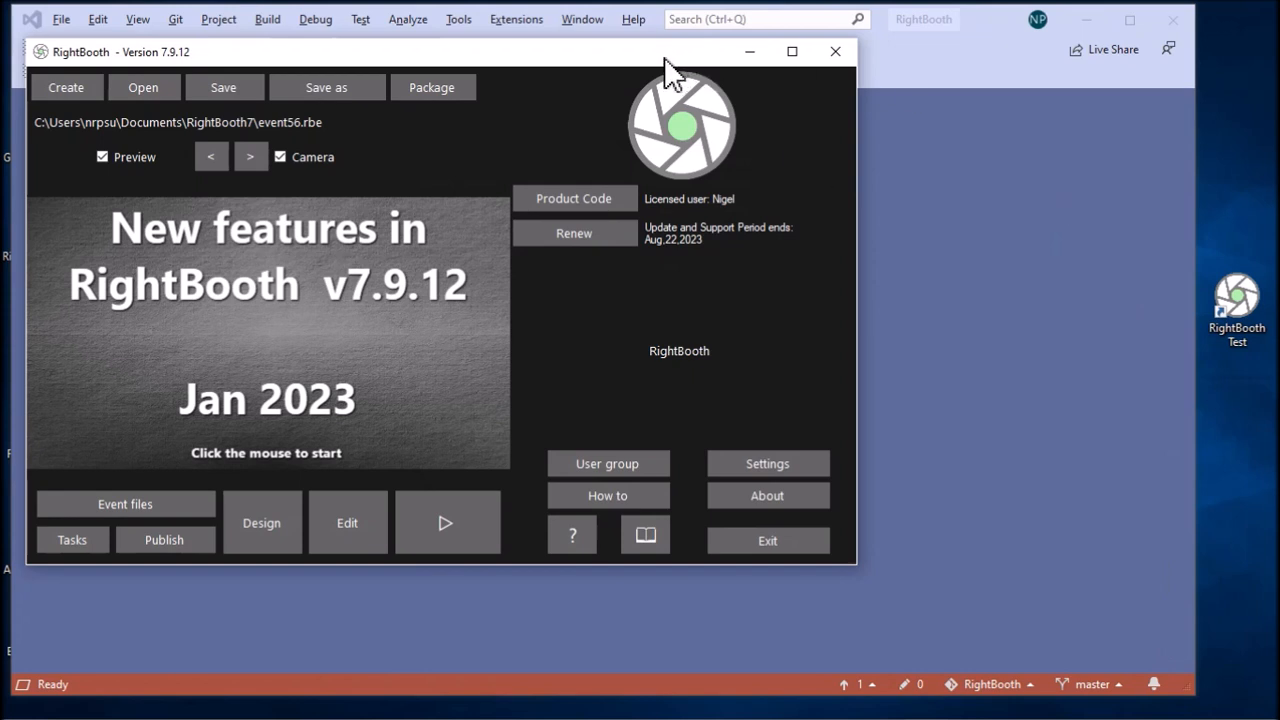
left_click_drag(666, 64, 768, 126)
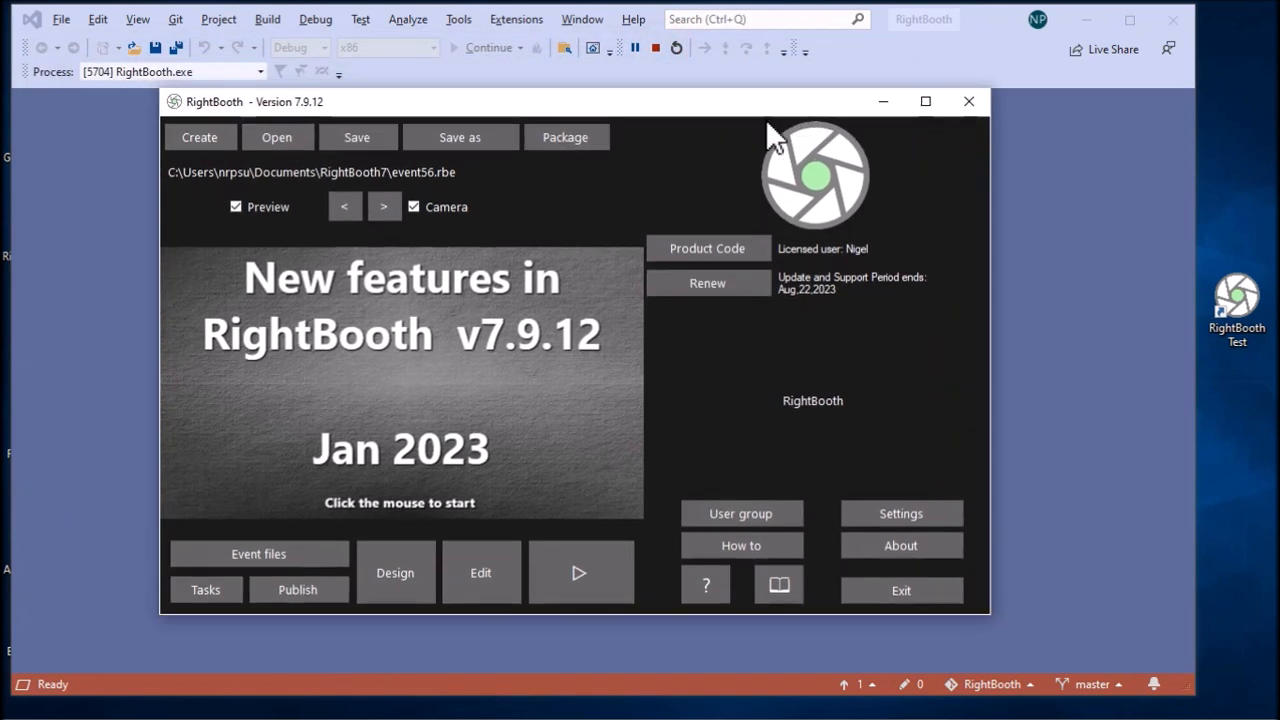
Turn on Start another instance in the startup options of the RightBooth settings and accept the change
left_click(904, 513)
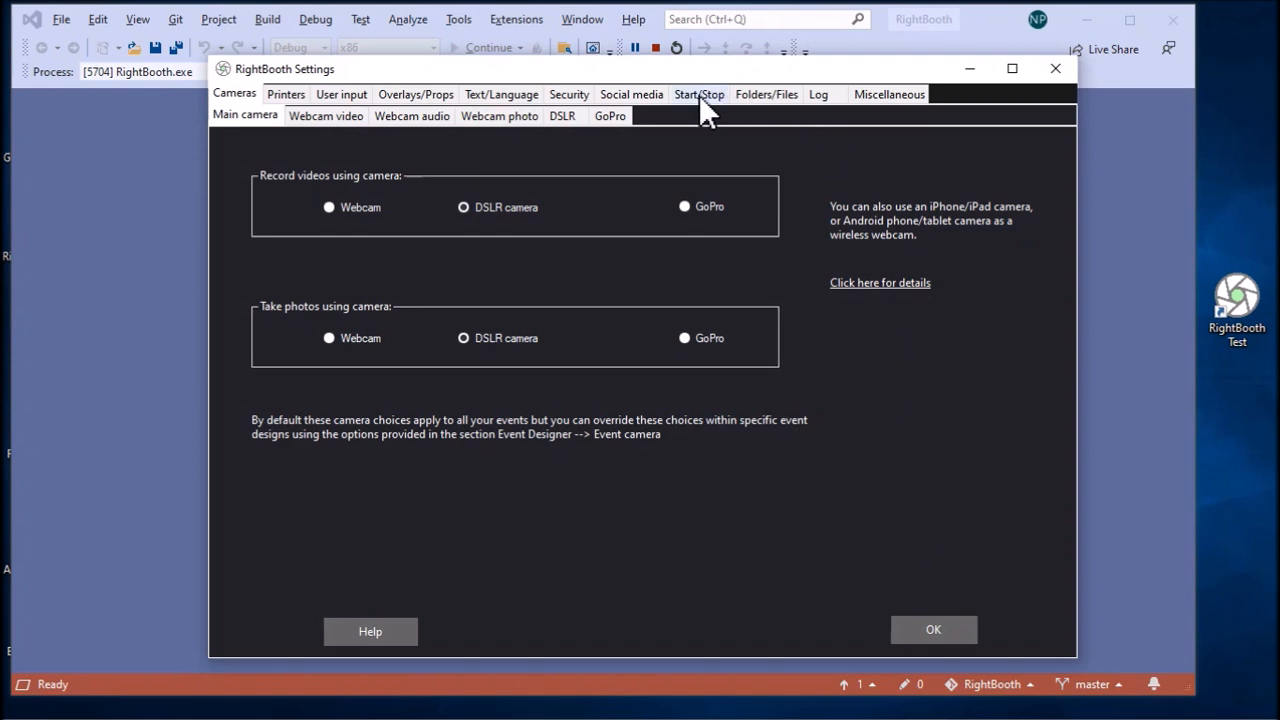
left_click(699, 95)
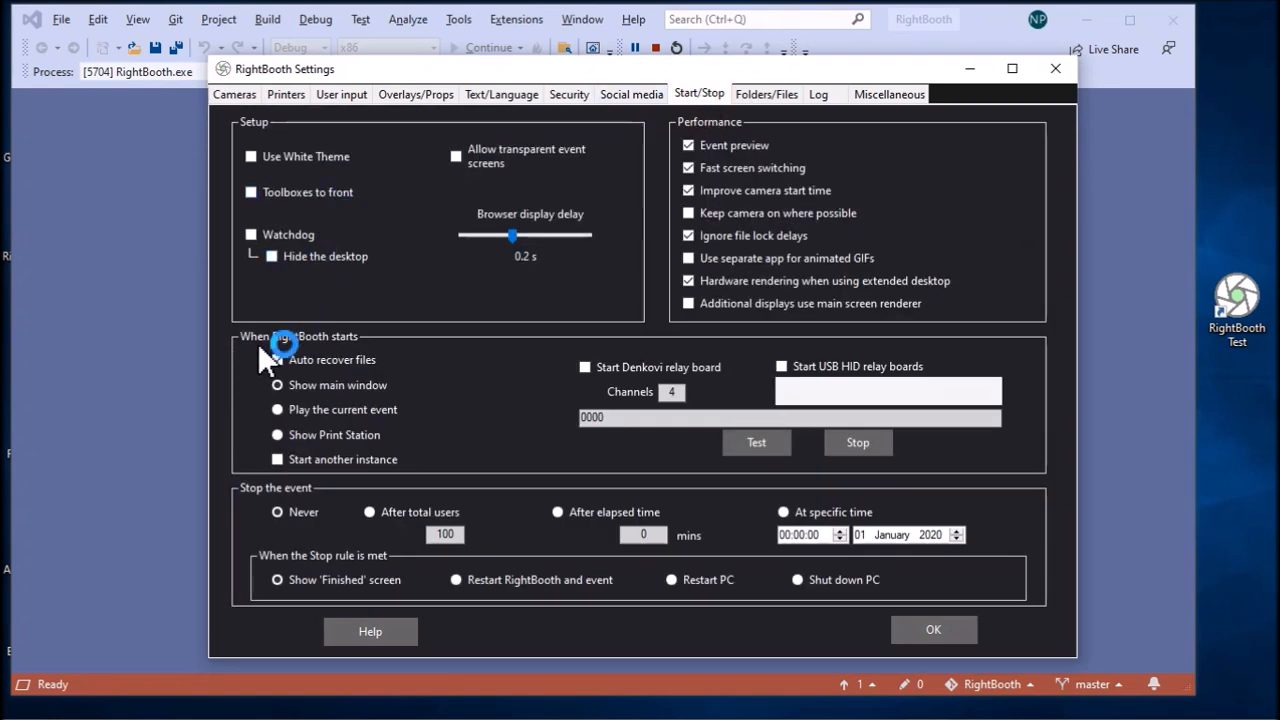
left_click(324, 470)
left_click(919, 629)
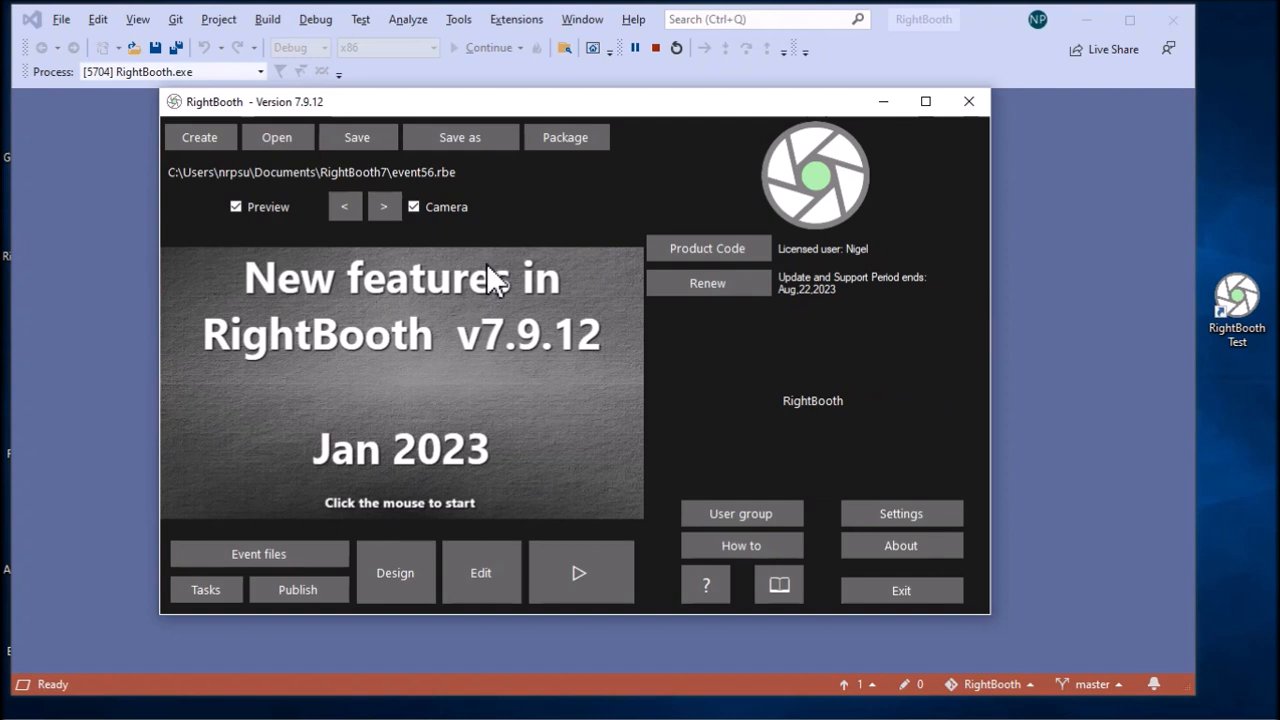
Exit and relaunch RightBooth so both instances start, and arrange their windows apart
left_click(930, 590)
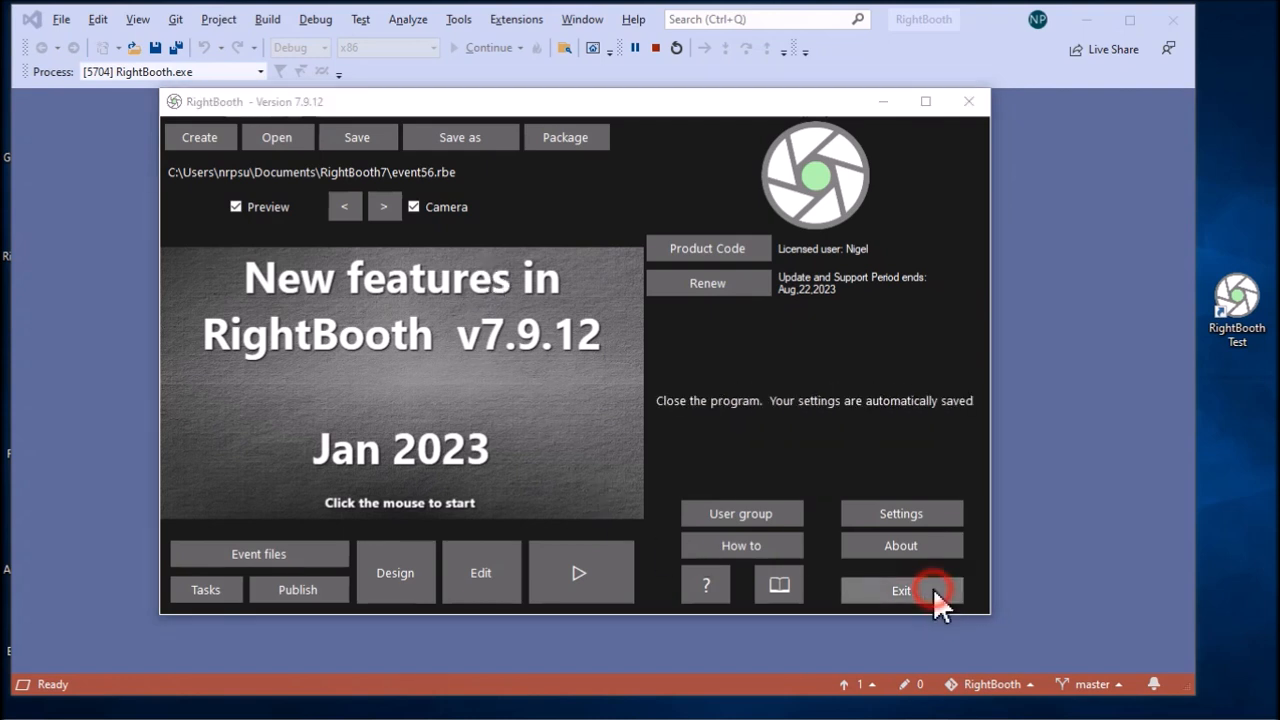
left_click(652, 506)
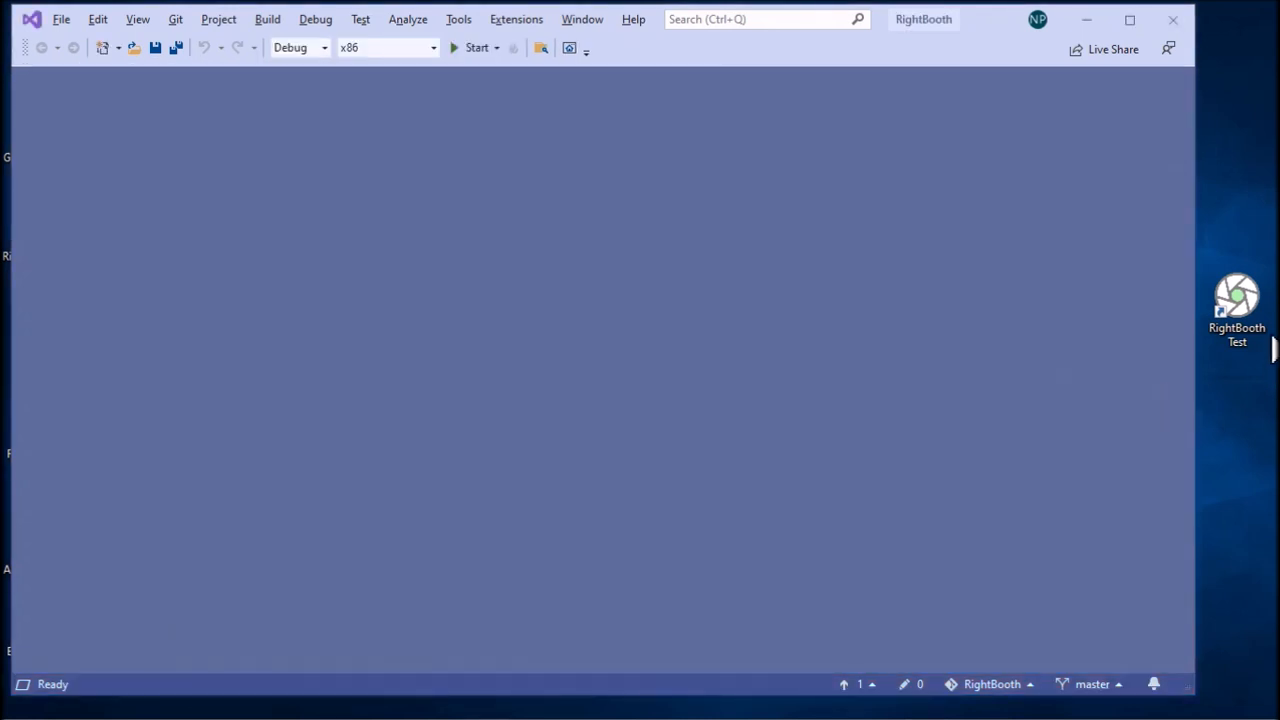
double_click(1248, 298)
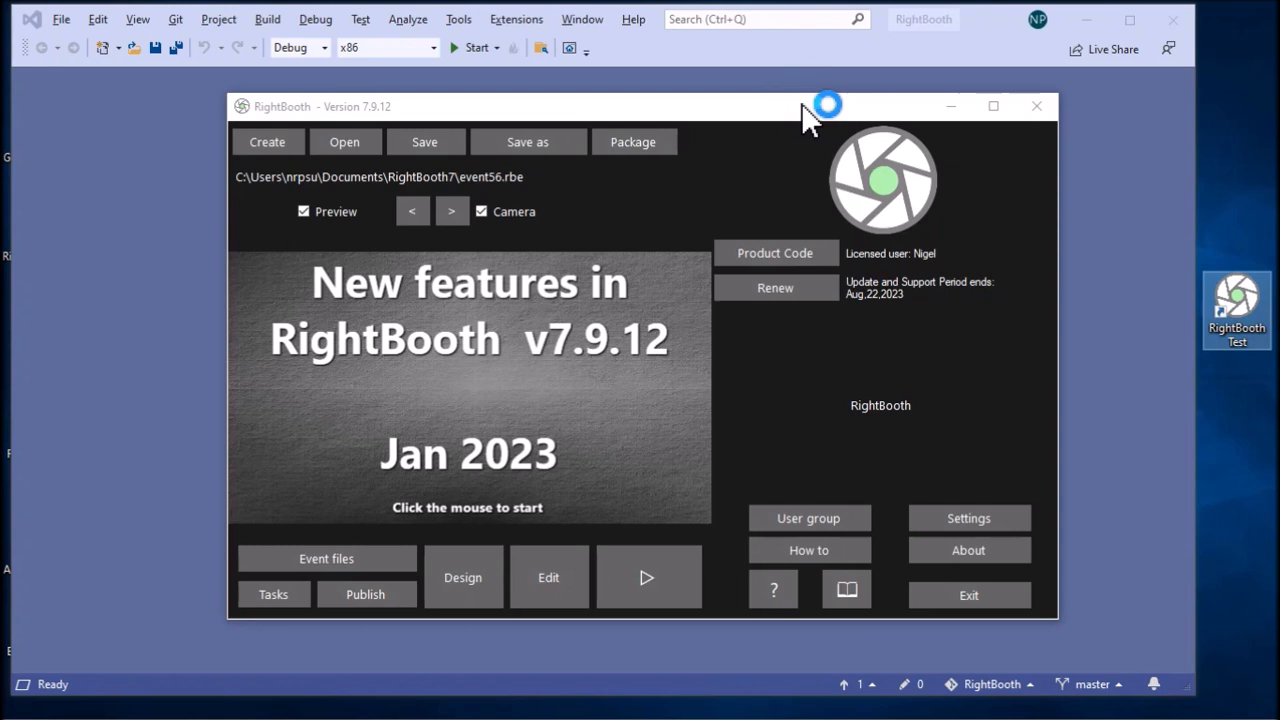
left_click_drag(804, 105, 589, 34)
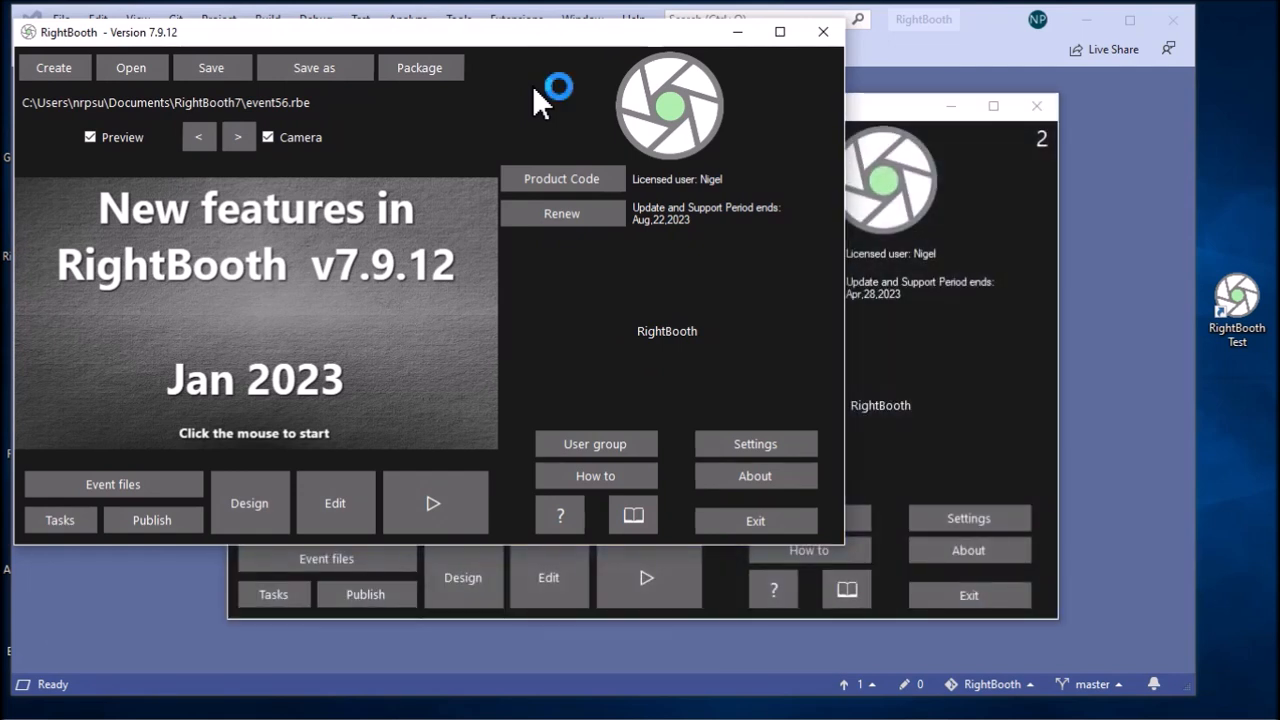
left_click_drag(867, 114, 975, 125)
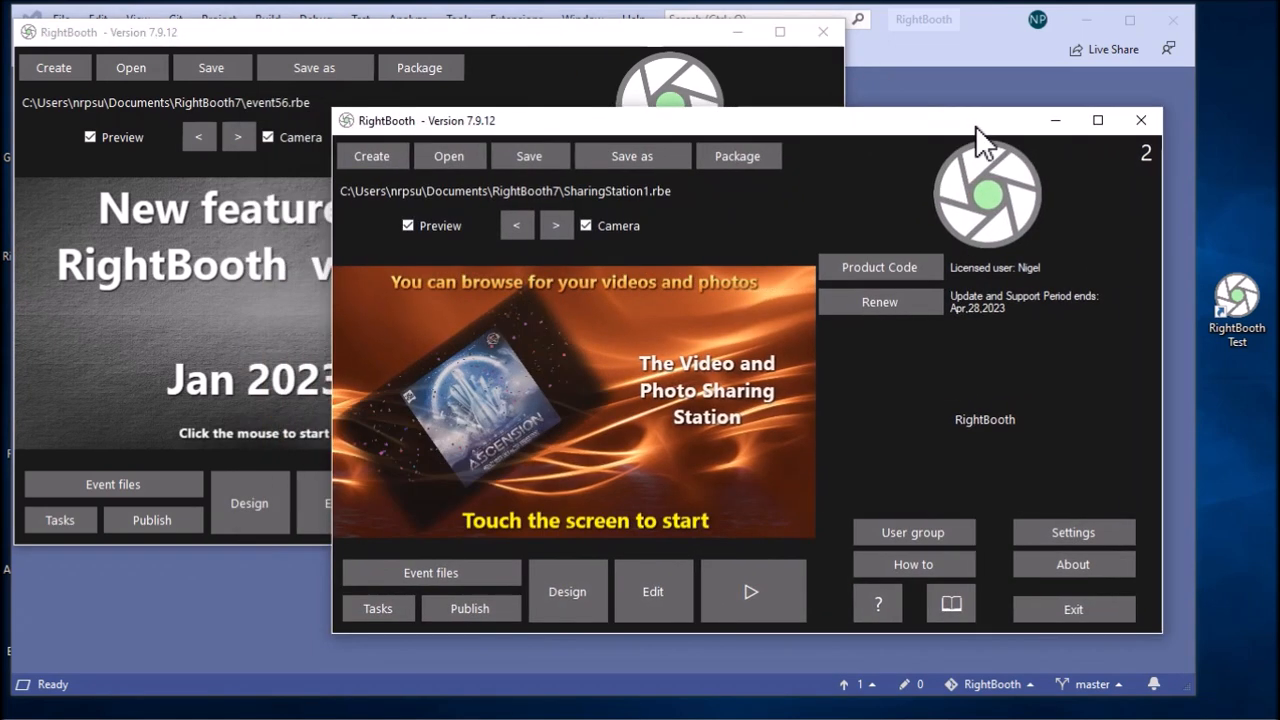
Review the startup options in the second instance's settings without changing them, and exit that instance
left_click(1080, 537)
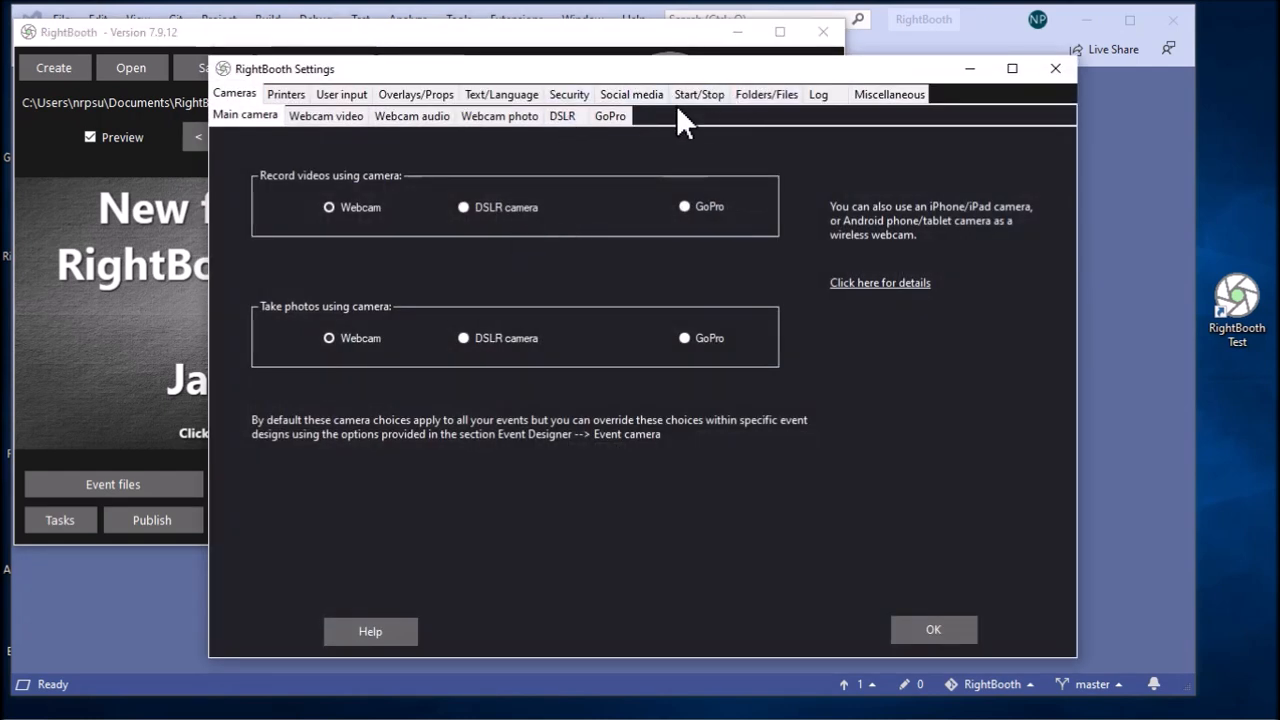
left_click(705, 98)
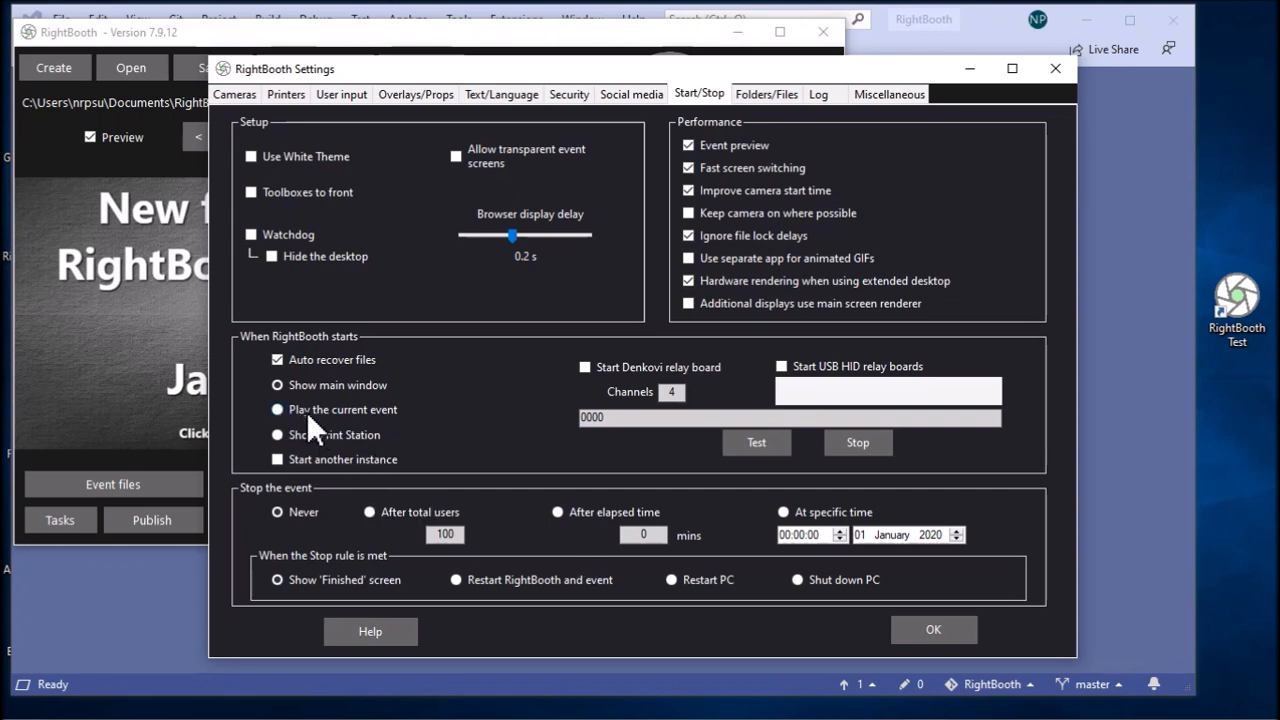
left_click(944, 627)
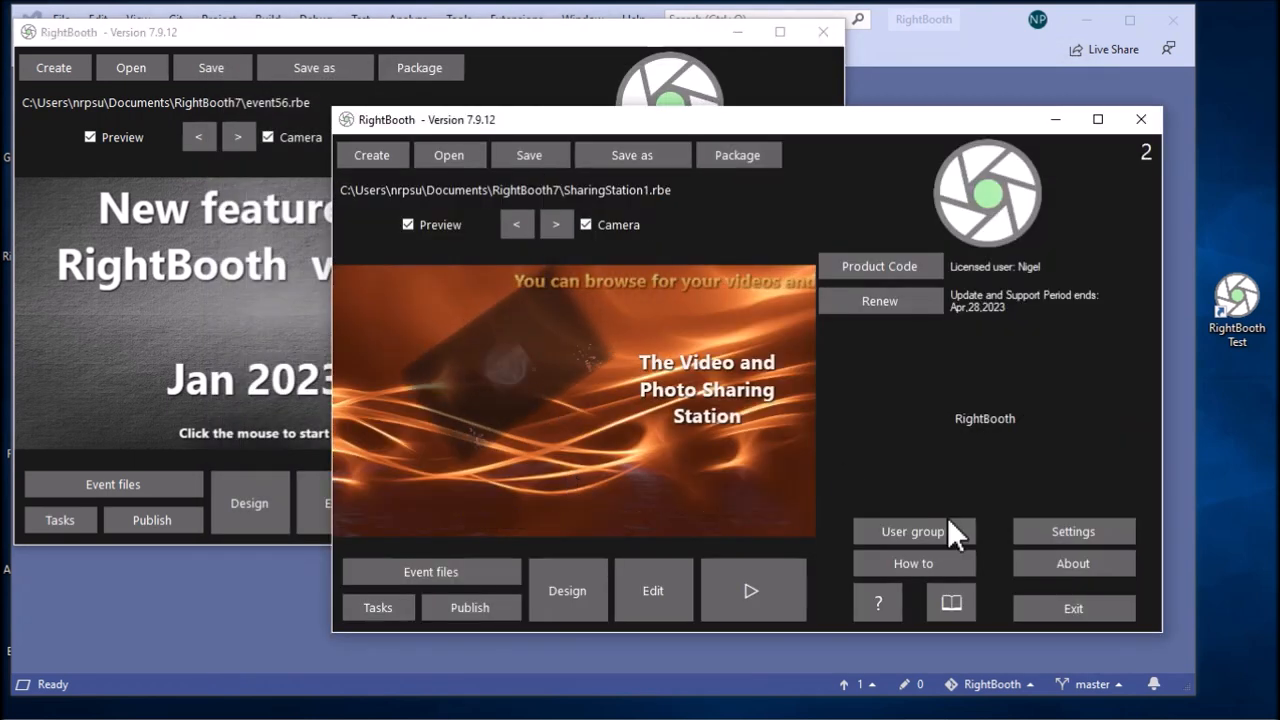
left_click(1062, 607)
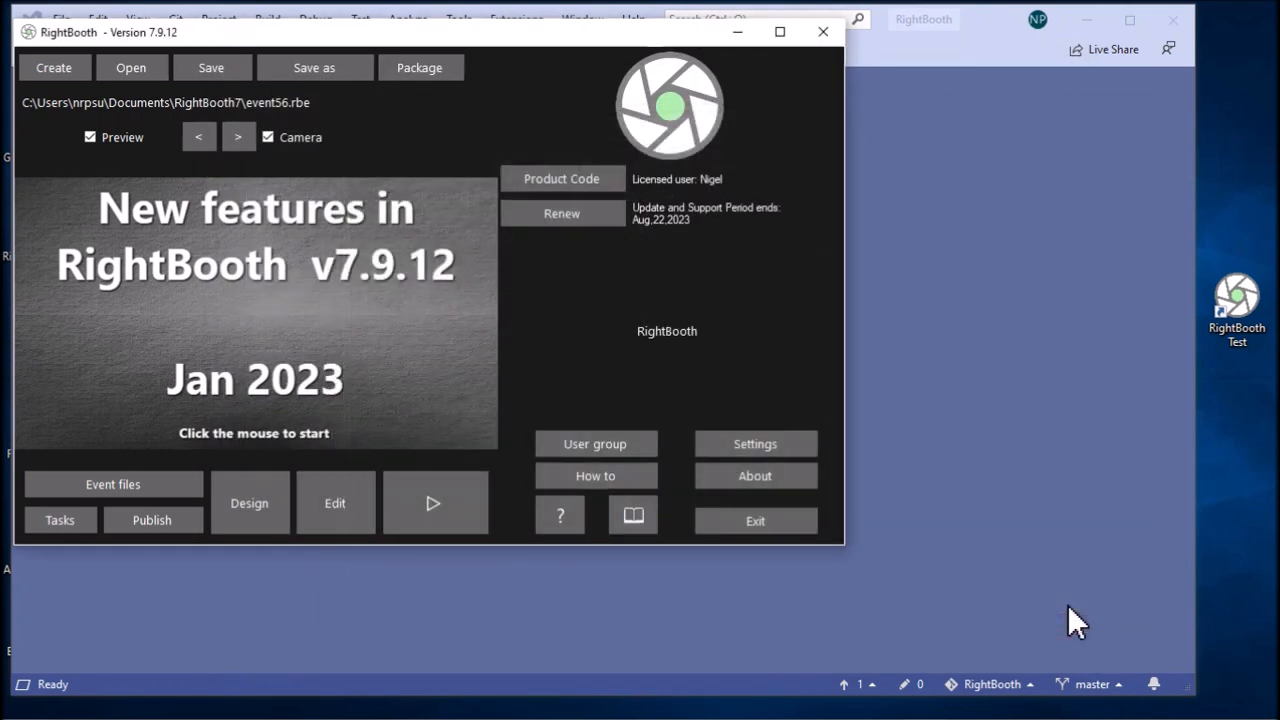